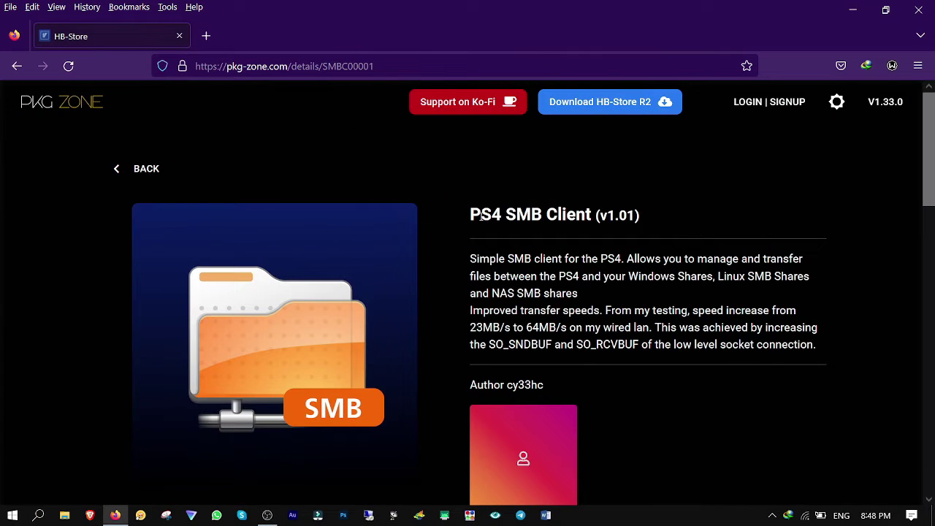
- Review the PS4 SMB Client (v1.01) page on PKG-Zone, from its title down to the download option
left_click_drag(480, 217, 679, 220)
left_click(578, 211)
scroll(590, 210, "down", 4)
scroll(590, 213, "down", 2)
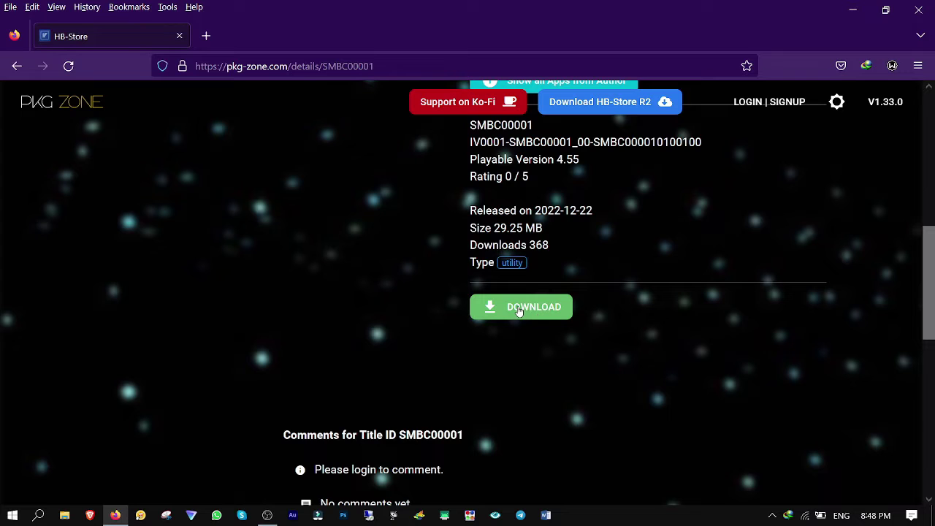
scroll(519, 310, "up", 4)
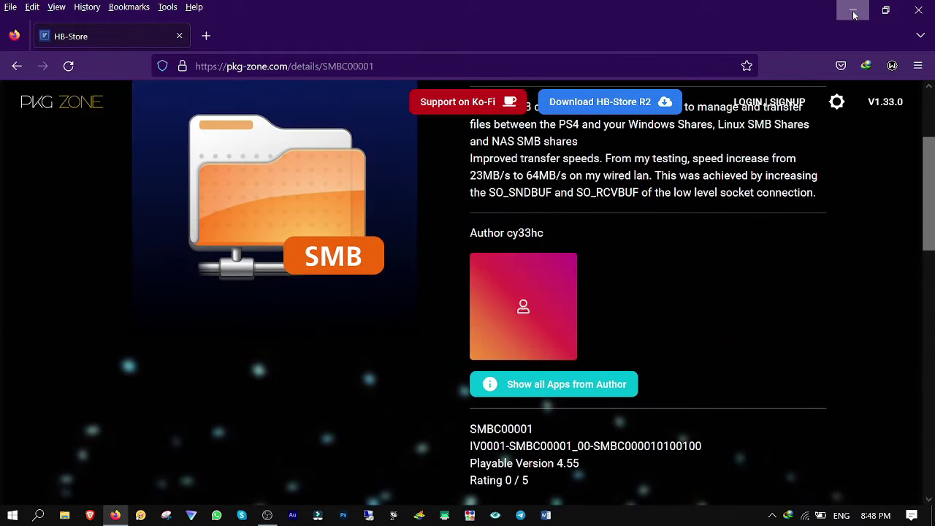
- Copy SMBC00001_V1.01.pkg from the desktop to the root of Local Disk (E:) and close the file window
left_click(853, 10)
left_click(31, 261)
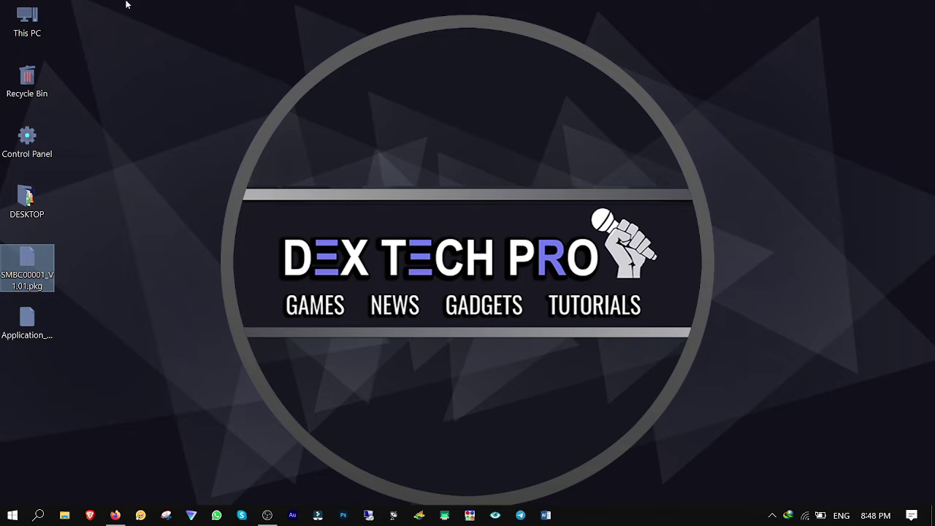
double_click(27, 20)
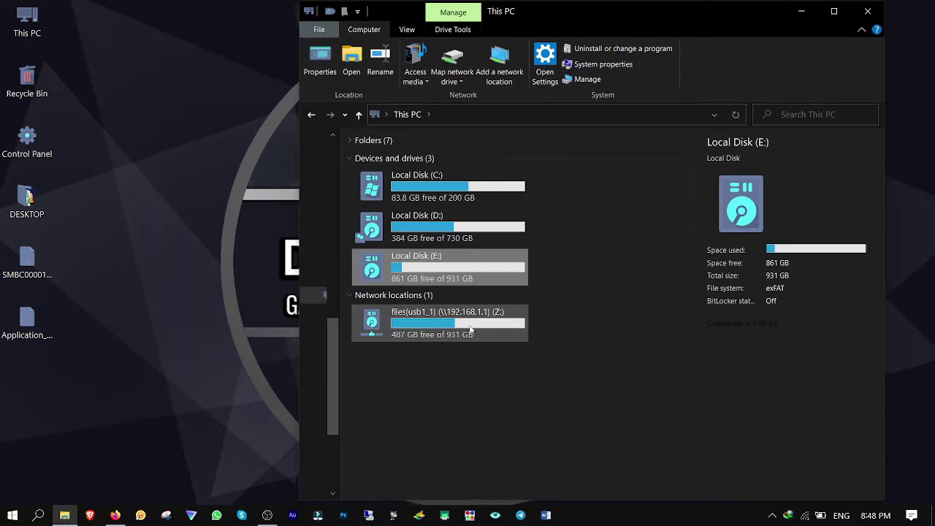
left_click(465, 454)
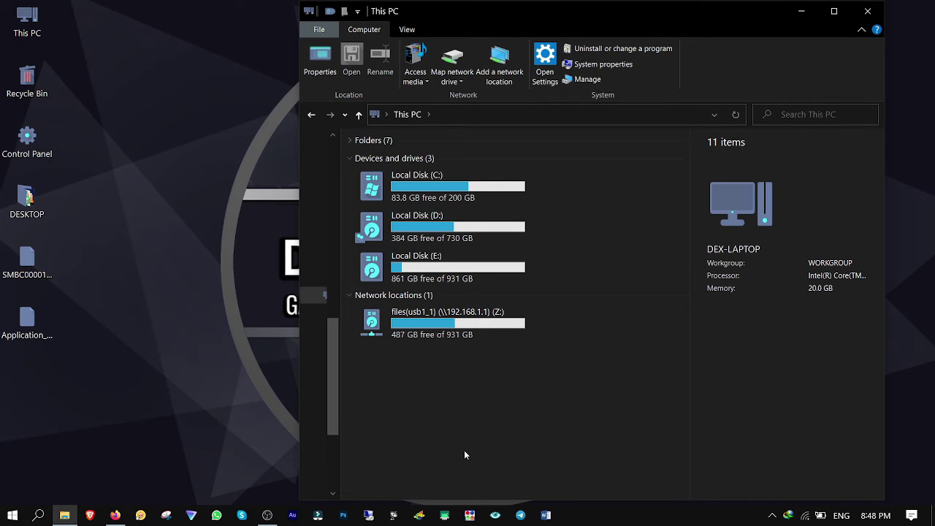
double_click(411, 270)
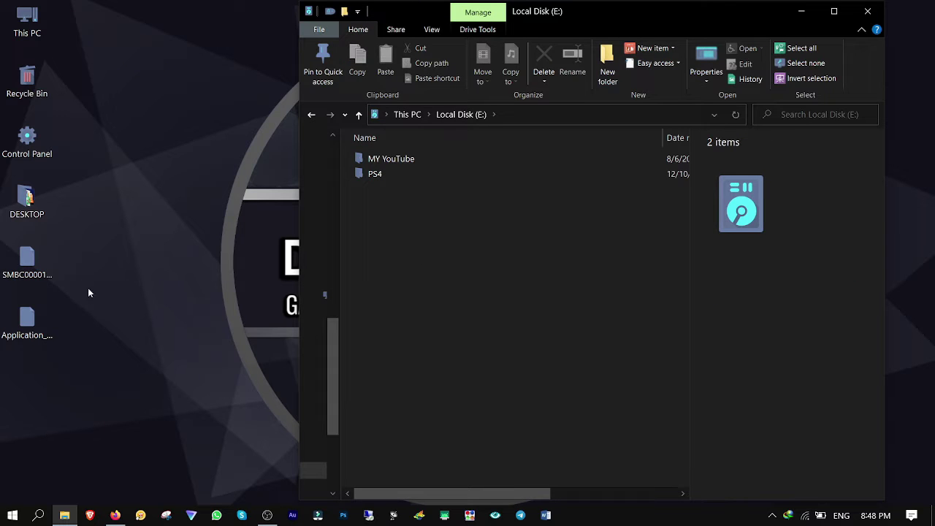
left_click_drag(23, 263, 443, 265)
left_click(451, 265)
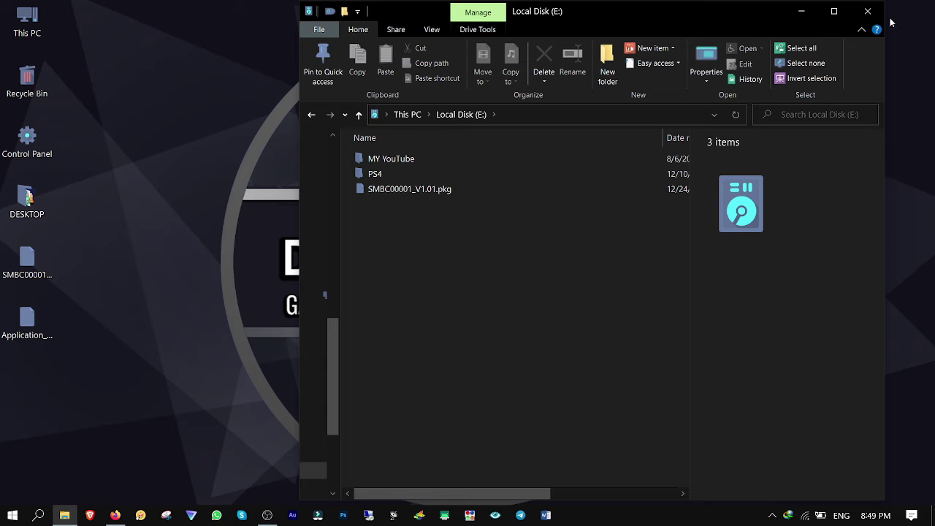
left_click(868, 11)
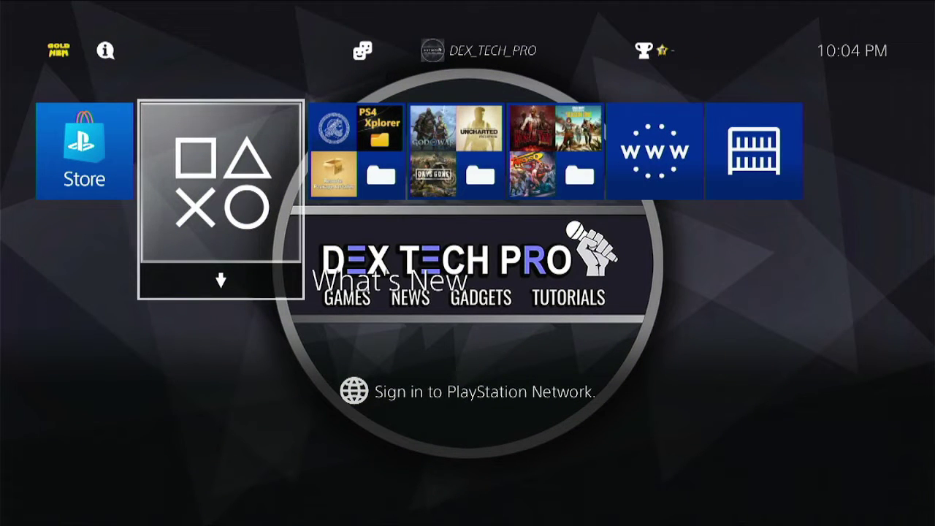
- Switch to the PS4 and open the GoldHEN settings from the home screen's function area
key("Up")
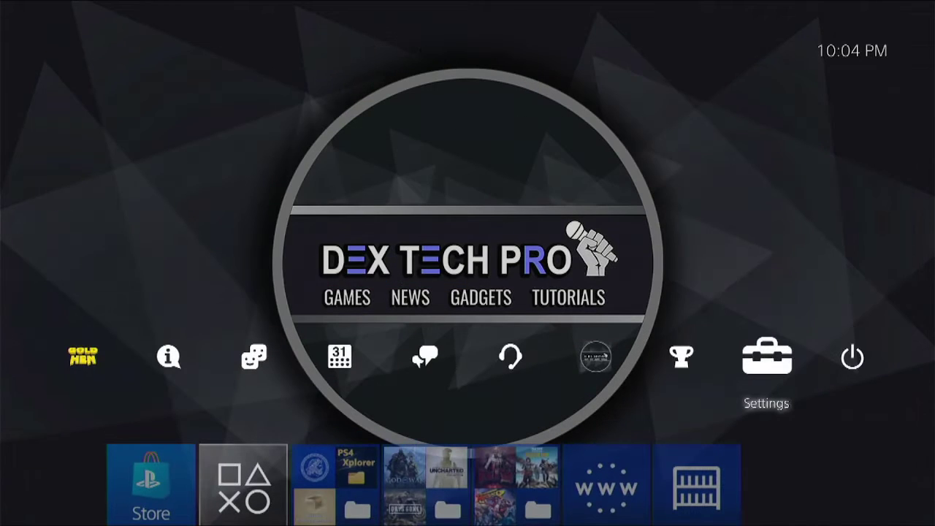
key("Left")
key("Left")
key("Left")
key("Left")
key("Left")
key("Left")
key("Left")
key("Left")
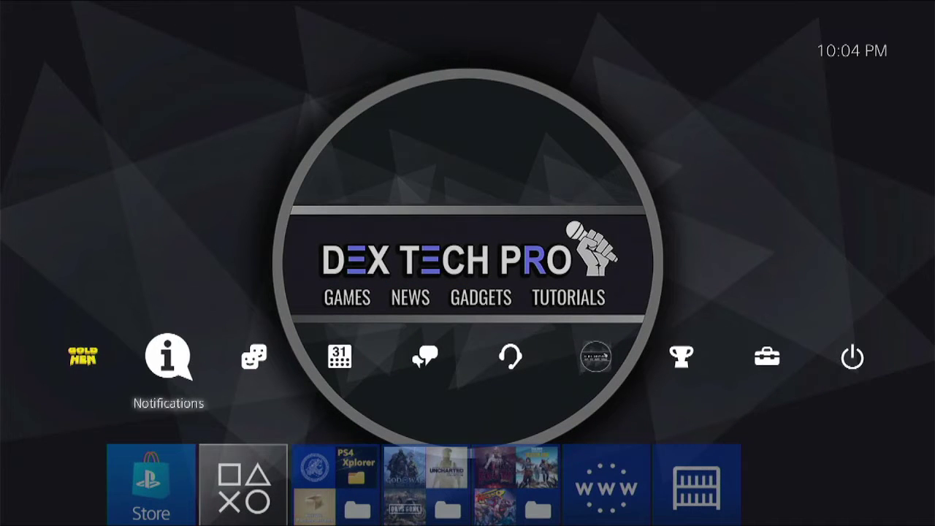
key("Return")
- Install SMBC00001_V1.01.pkg with the Package Installer in Debug Settings, and return to the PS4 SMB Client tile on the home screen
key("Return")
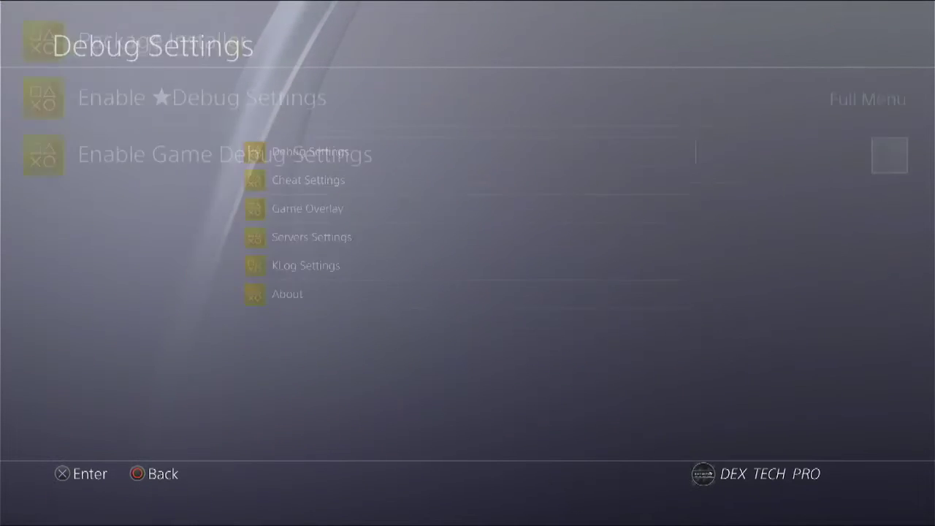
key("Return")
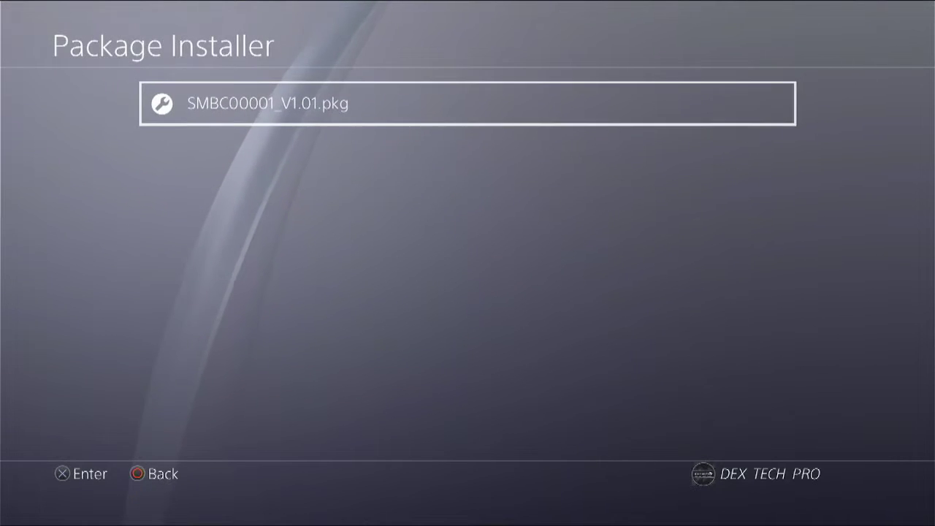
key("Return")
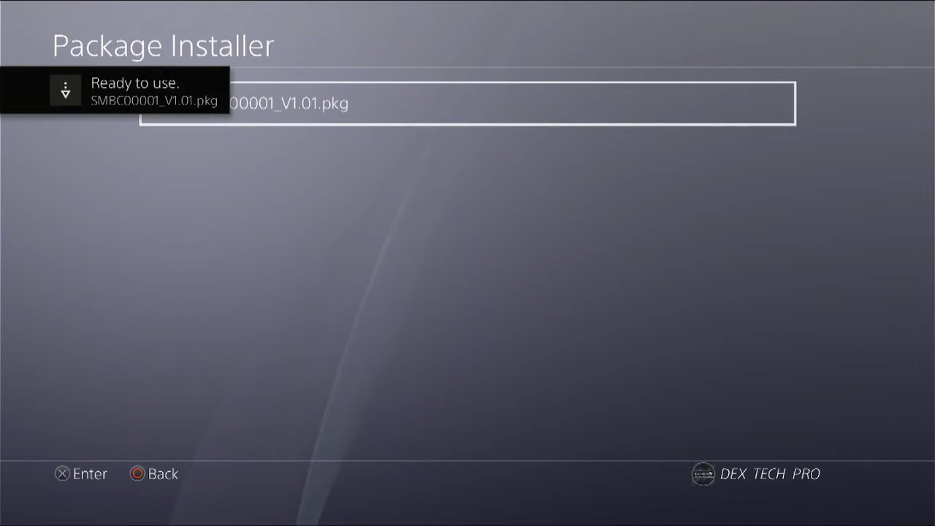
key("Escape")
key("Escape")
key("Escape")
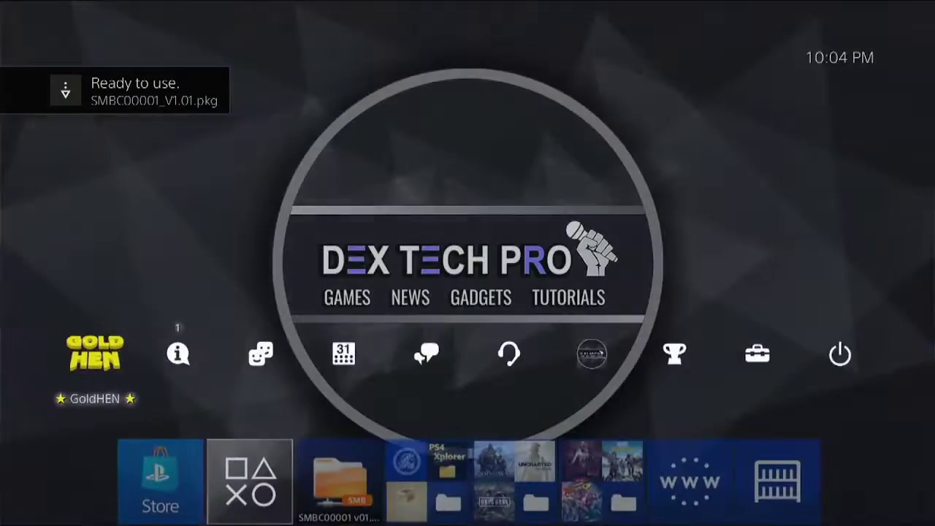
key("Down")
key("Right")
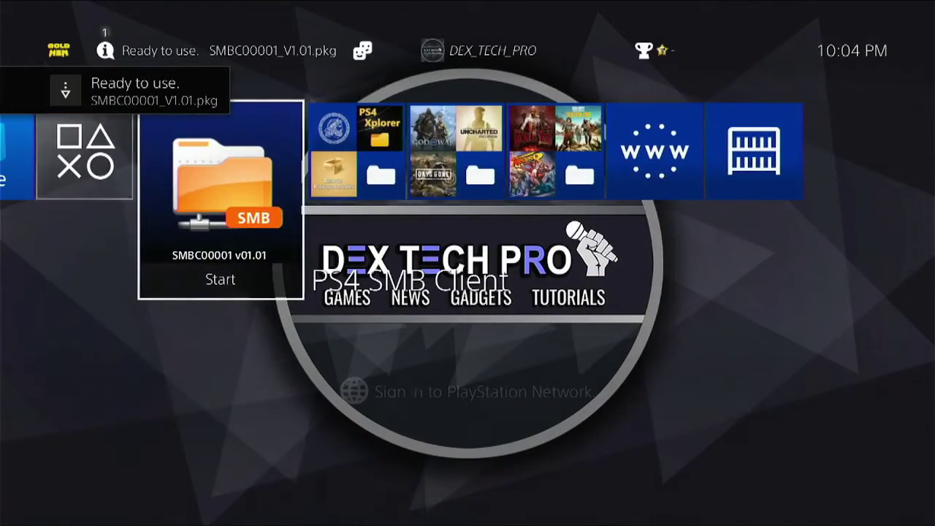
- Open the PS4 system Settings from the home screen
key("Up")
key("Right")
key("Right")
key("Right")
key("Right")
key("Right")
key("Right")
key("Right")
key("Right")
key("Return")
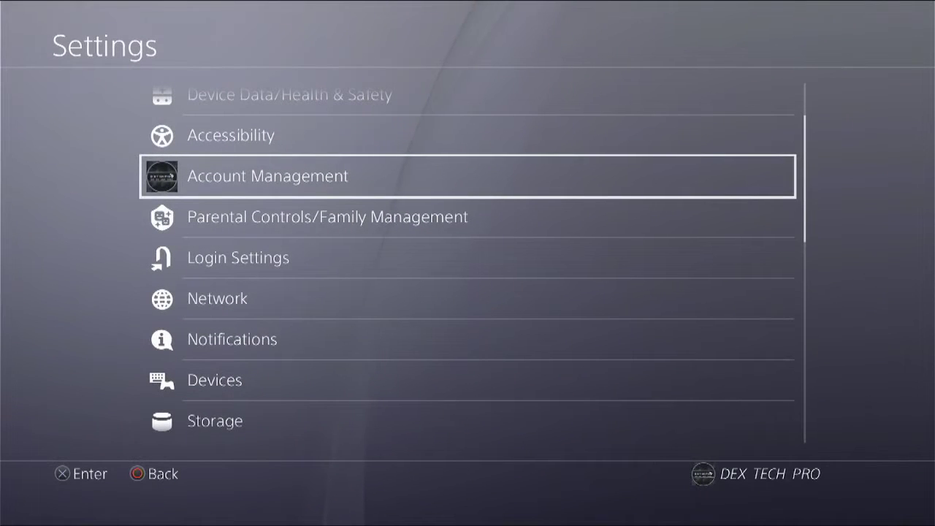
- Enable Connect to the Internet in the PS4's Network settings
key("Down")
key("Down")
key("Down")
key("Return")
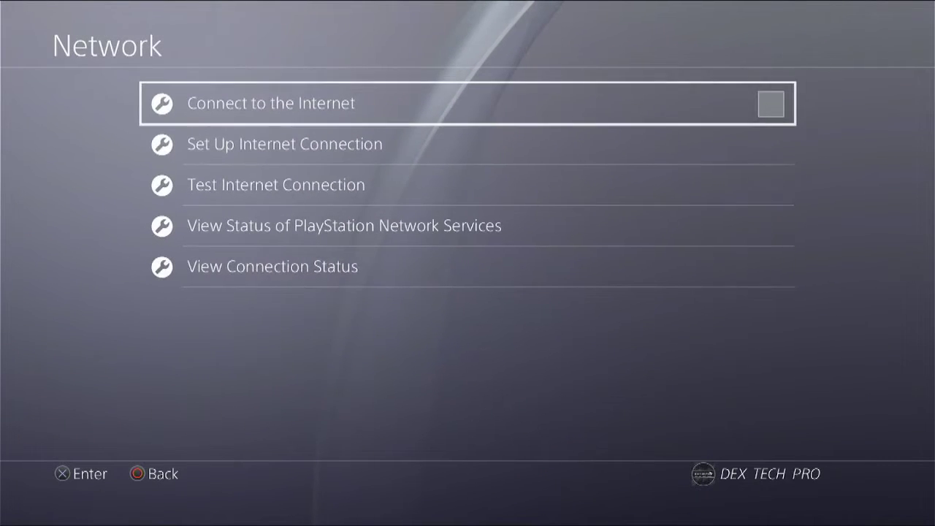
key("Return")
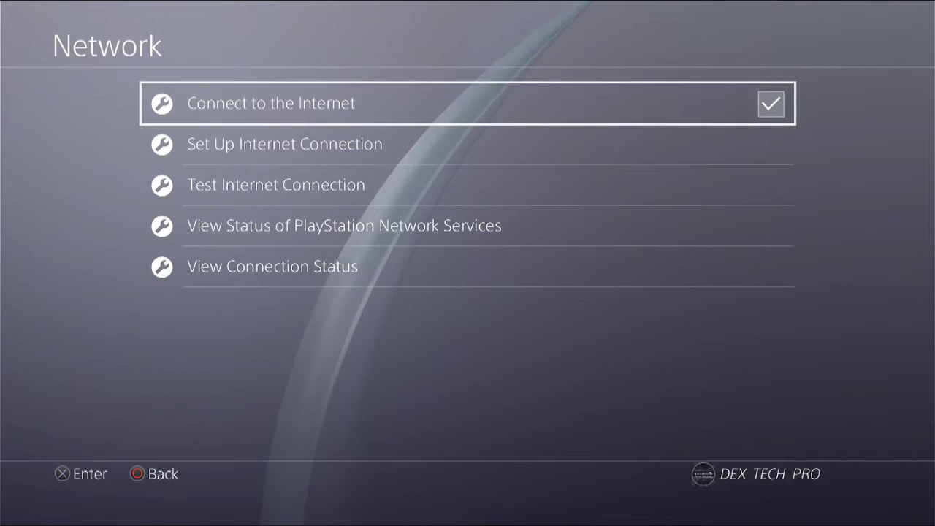
- Test the PS4's internet connection and leave the Network settings
key("Down")
key("Down")
key("Return")
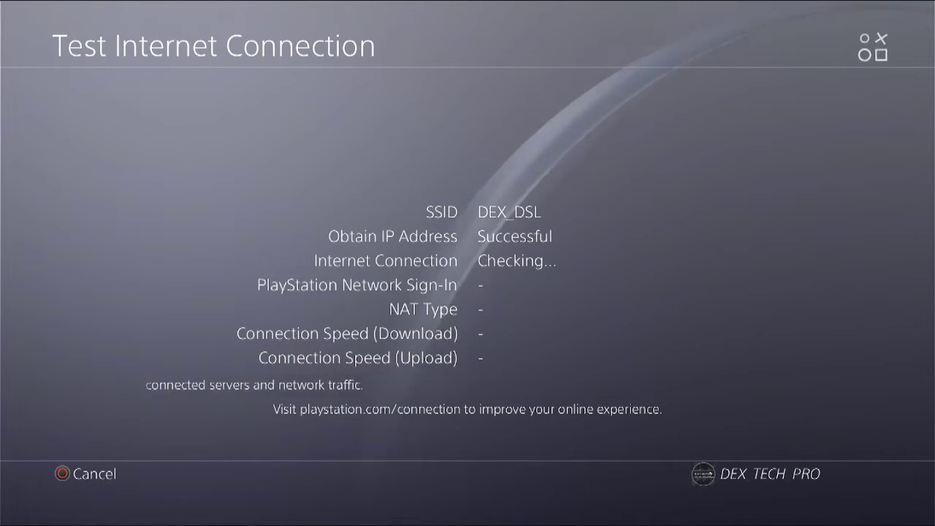
key("Escape")
key("Escape")
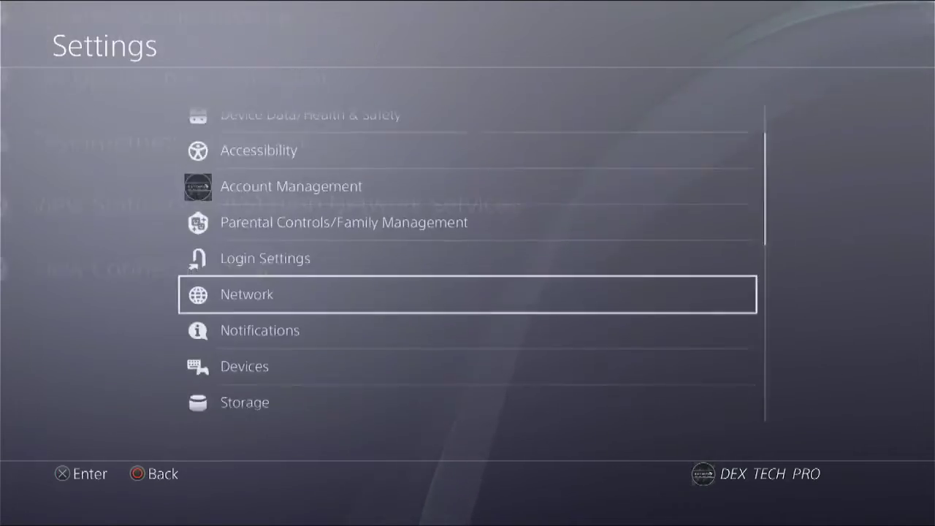
key("Escape")
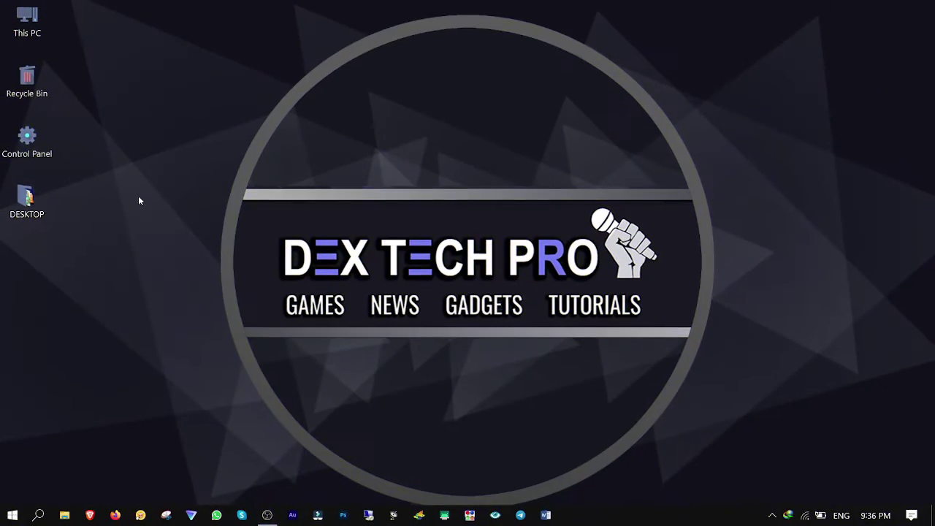
- On the PC, view Control Panel as large icons and open the Windows Features list through Programs and Features
double_click(39, 140)
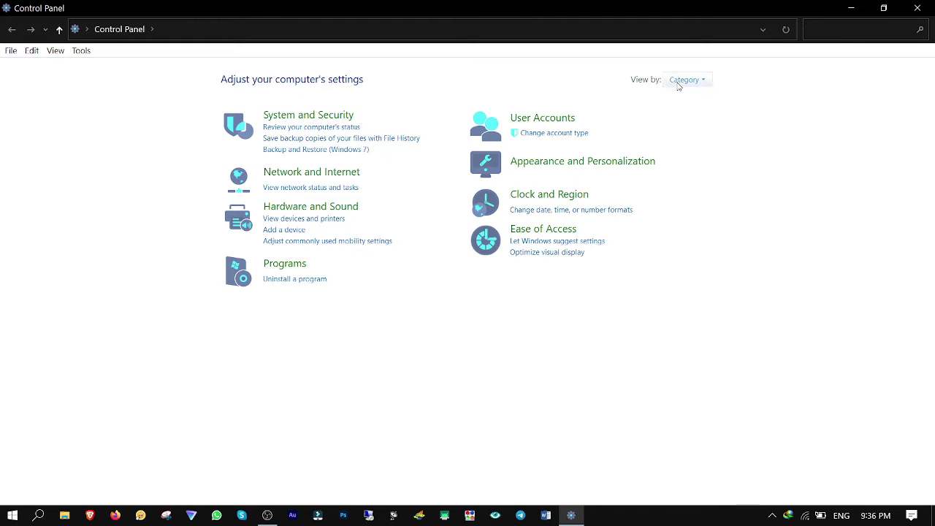
left_click(679, 86)
left_click(696, 115)
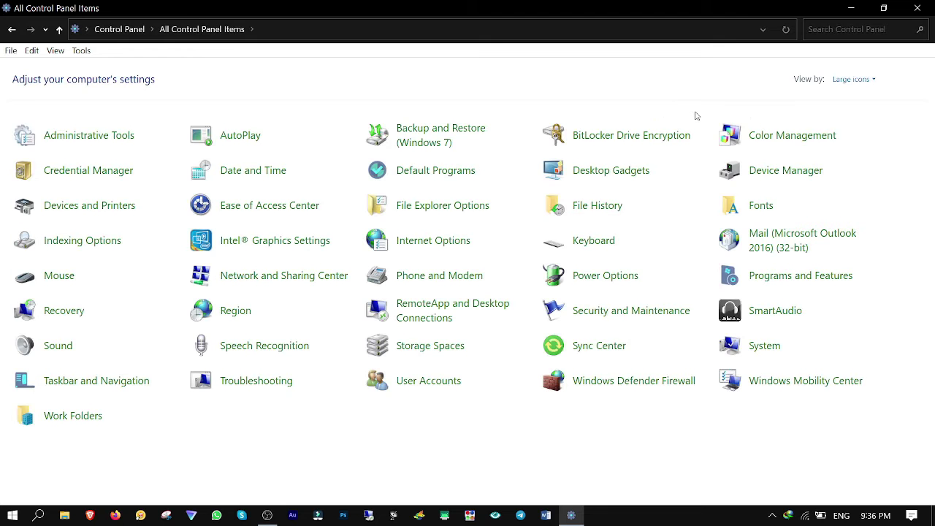
left_click(791, 283)
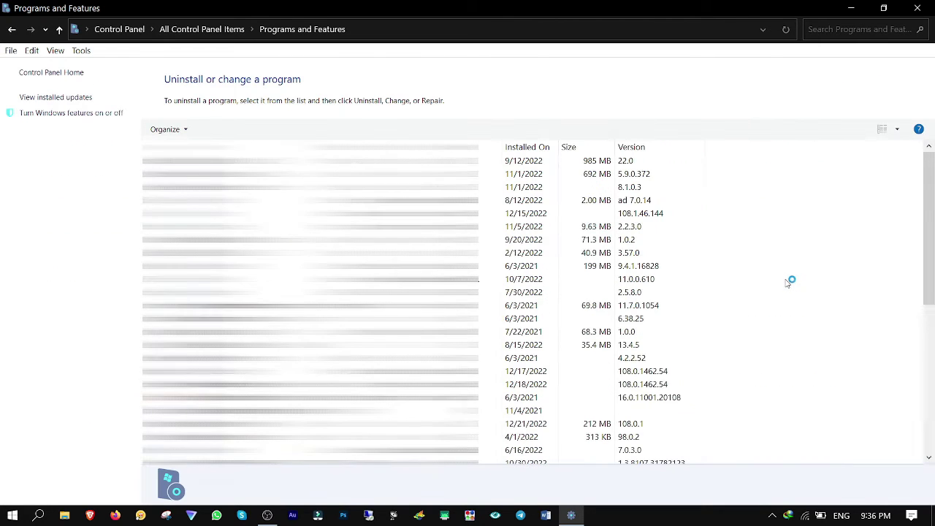
left_click(65, 114)
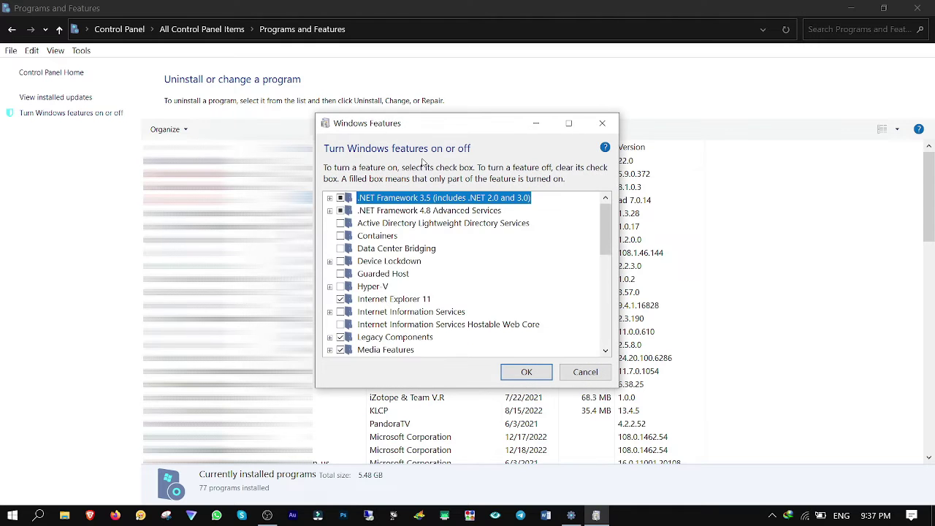
- Turn on SMB 1.0/CIFS File Sharing Support and SMB Direct in Windows Features and apply the change
scroll(413, 259, "down", 1)
scroll(413, 260, "down", 6)
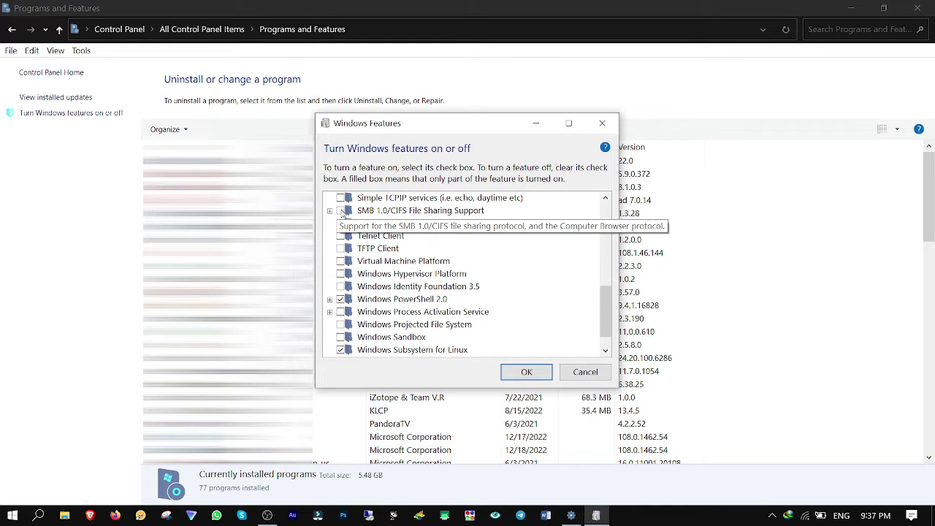
left_click(340, 212)
left_click(339, 224)
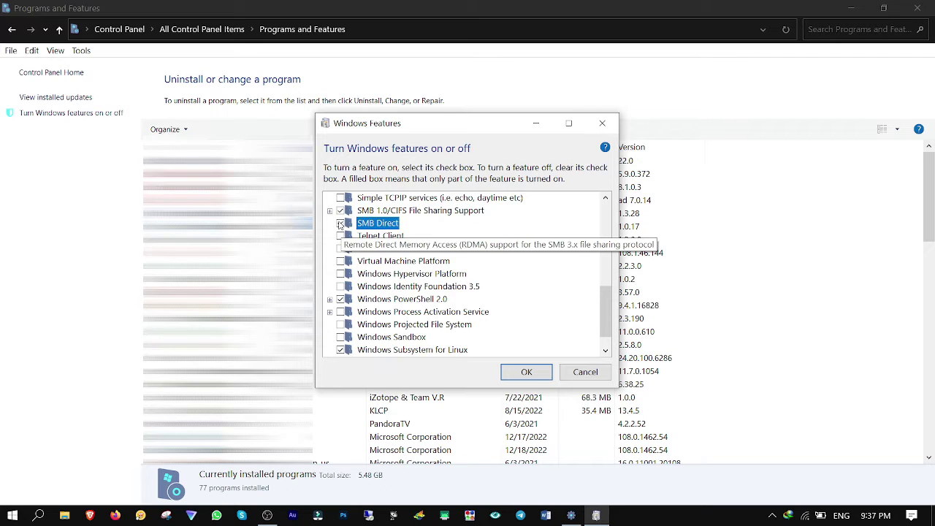
left_click(537, 372)
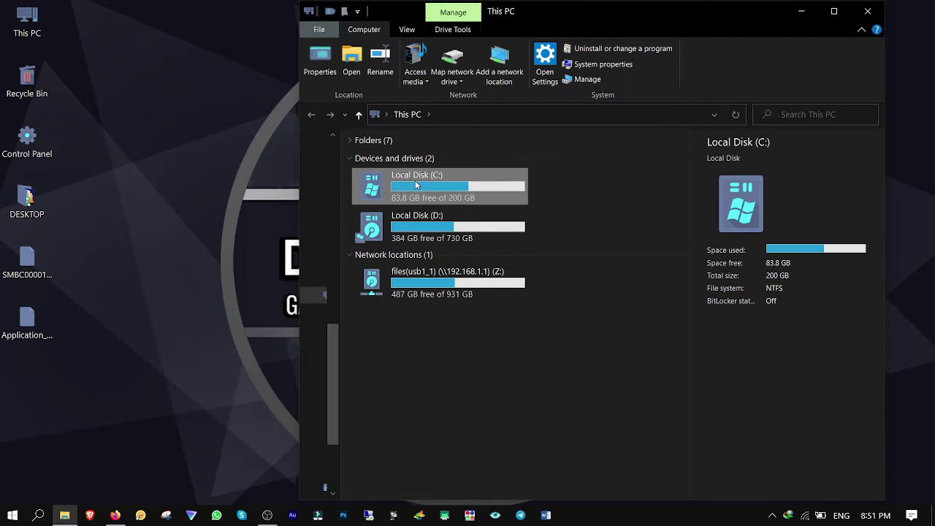
- Create a new folder named DEX in the root of Local Disk (C:)
right_click(413, 348)
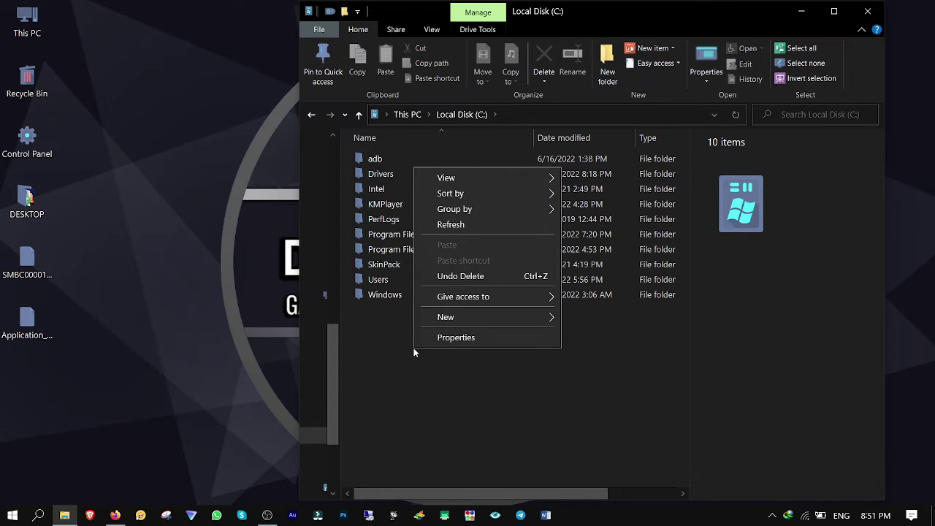
mouse_move(461, 320)
left_click(593, 318)
left_click(448, 372)
- Add Everyone with the Read/Write permission level to the DEX folder's network sharing list
right_click(378, 311)
left_click(427, 494)
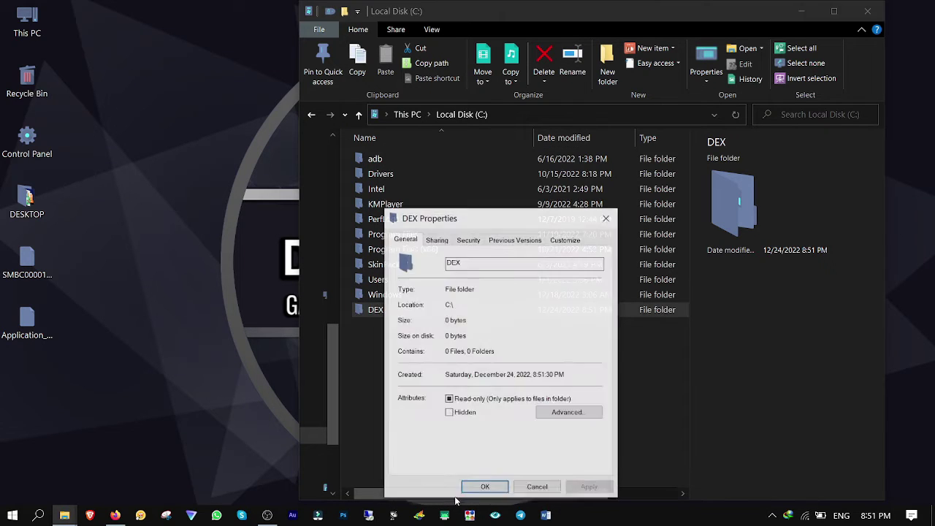
left_click(438, 241)
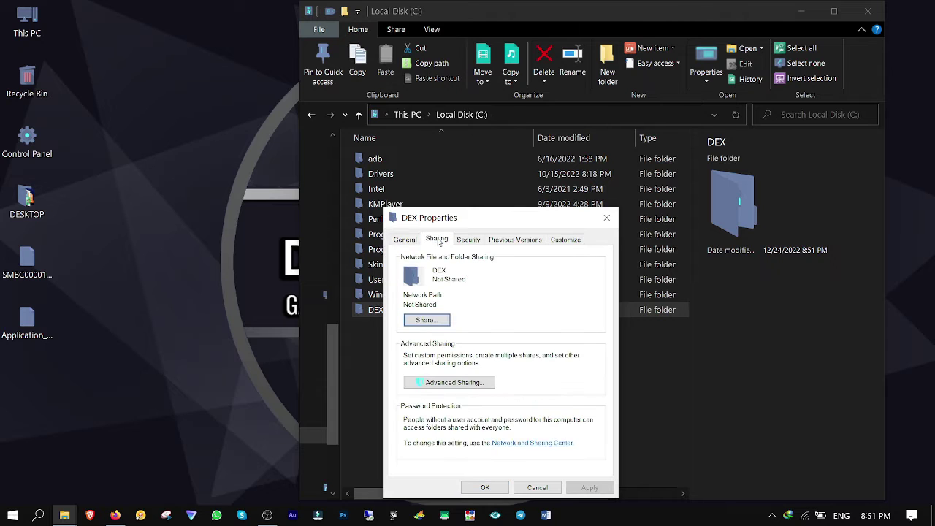
left_click(427, 320)
type("everyone")
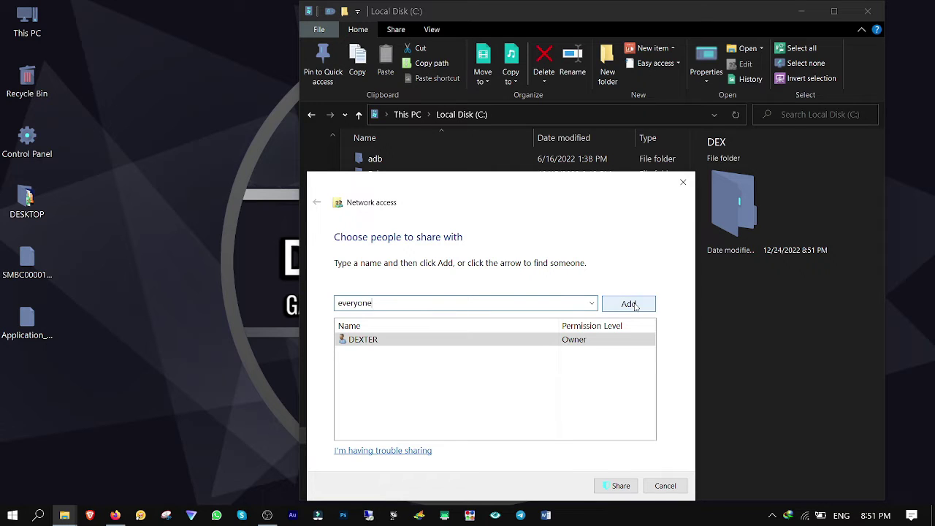
left_click(633, 304)
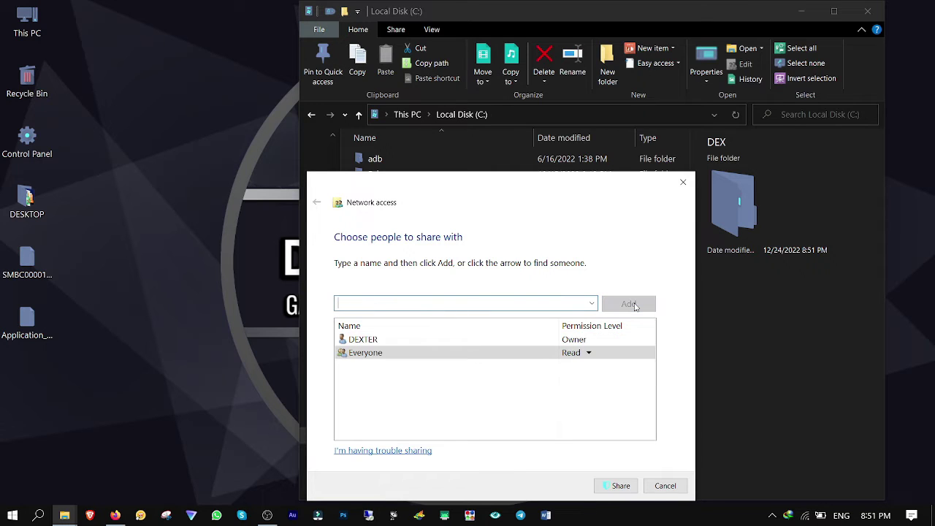
left_click(589, 353)
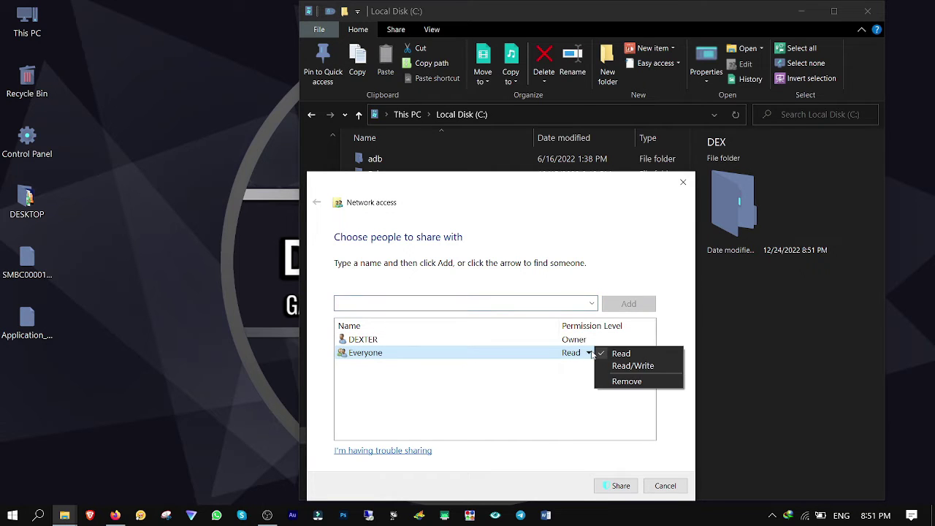
left_click(630, 366)
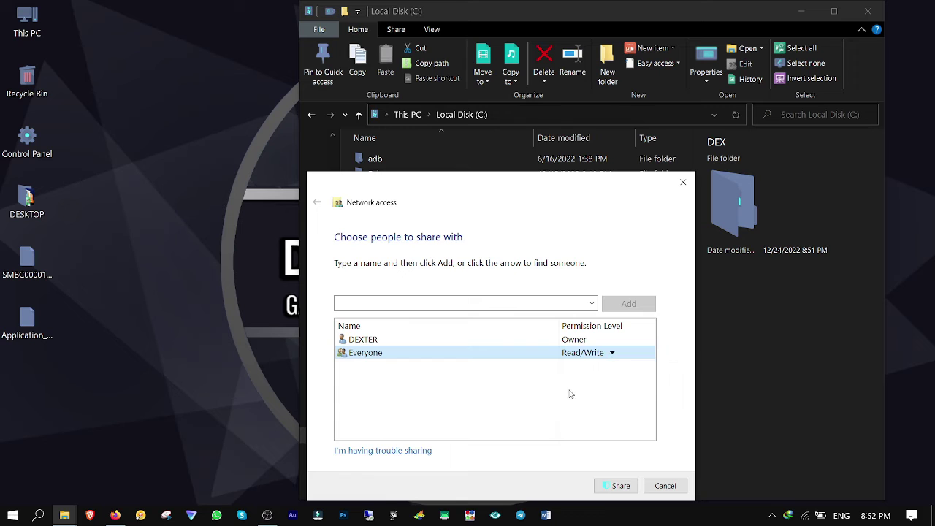
- Share the DEX folder with the chosen people and close its sharing confirmation and properties
left_click(616, 486)
left_click(664, 486)
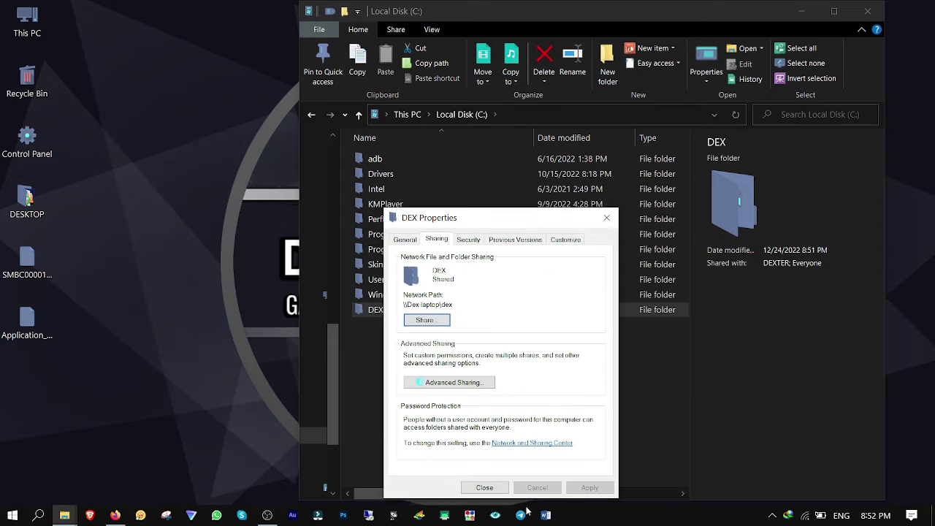
left_click(484, 487)
- Put Application_for_PS4.pkg from the desktop into the DEX folder on Local Disk (C:) and close File Explorer
double_click(377, 309)
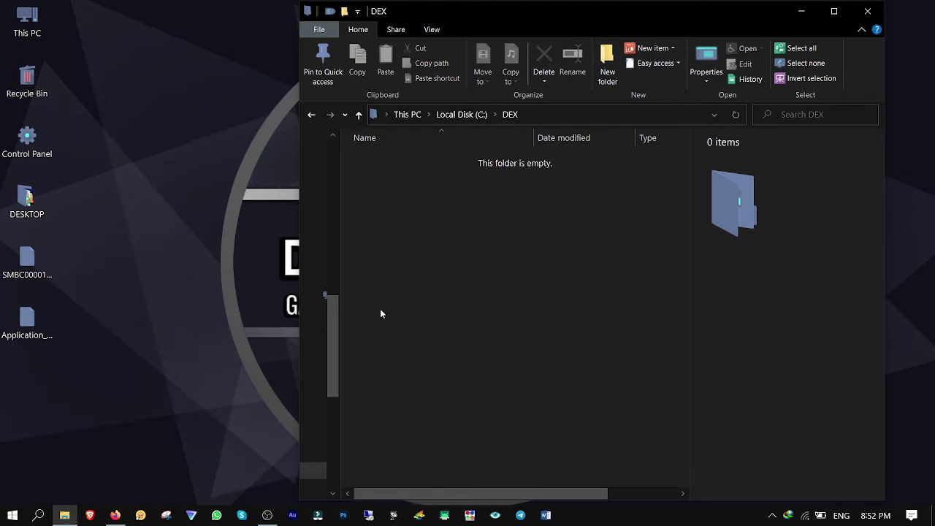
left_click_drag(34, 326, 504, 245)
left_click(424, 244)
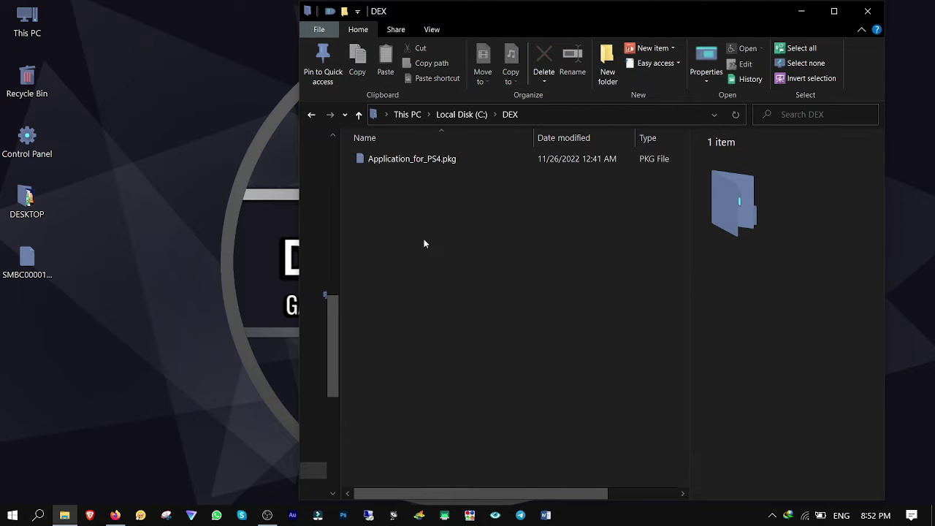
left_click(359, 116)
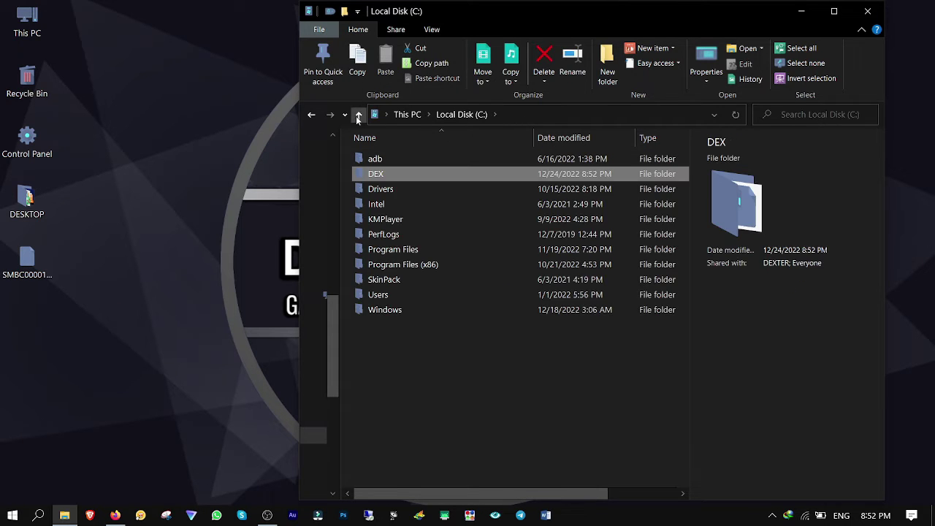
left_click(867, 11)
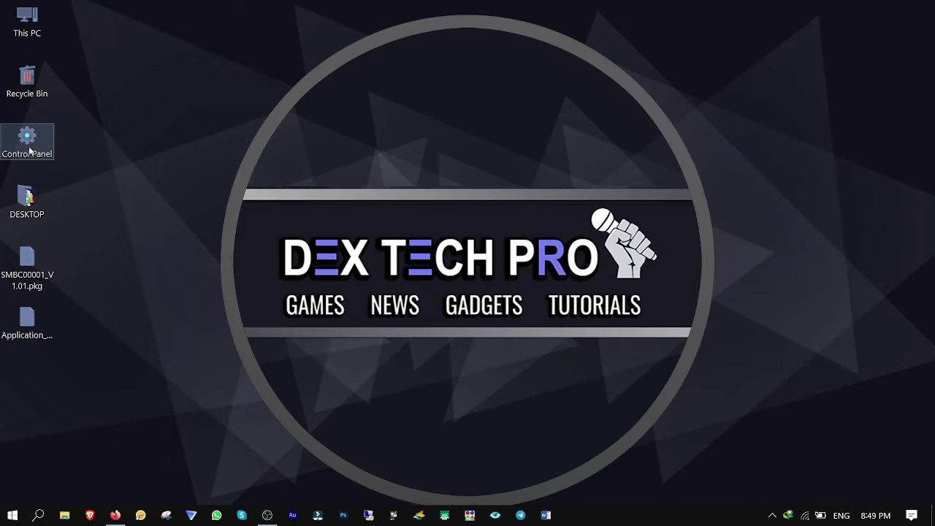
- Turn off password protected sharing for all networks in Control Panel's advanced sharing settings, save the changes and close the window
double_click(29, 151)
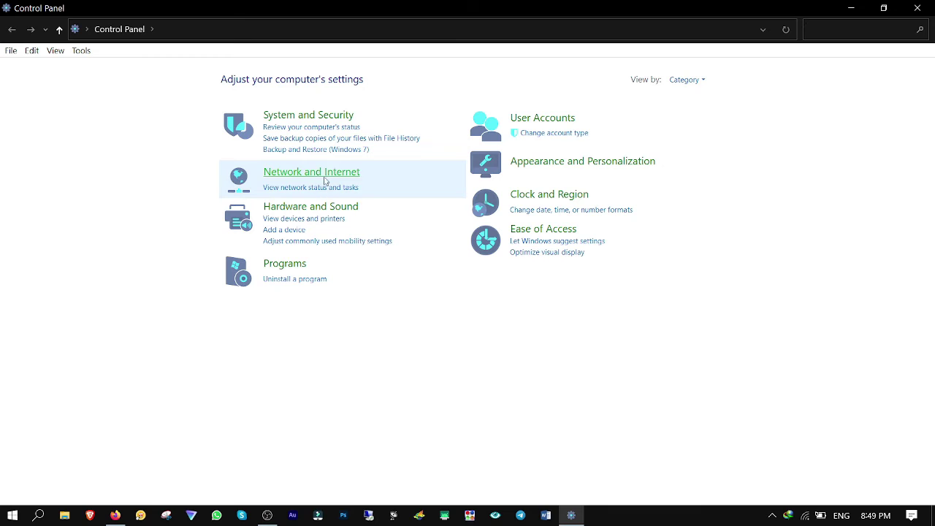
left_click(318, 173)
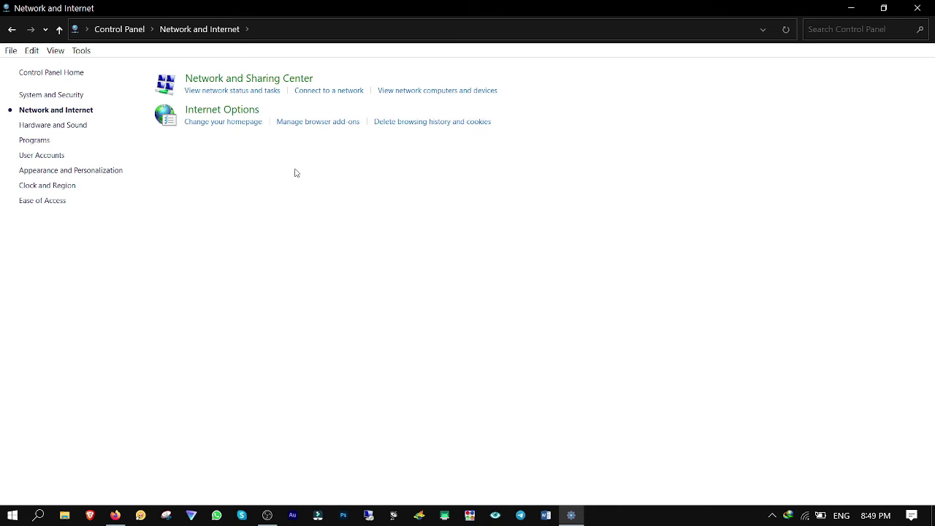
left_click(242, 80)
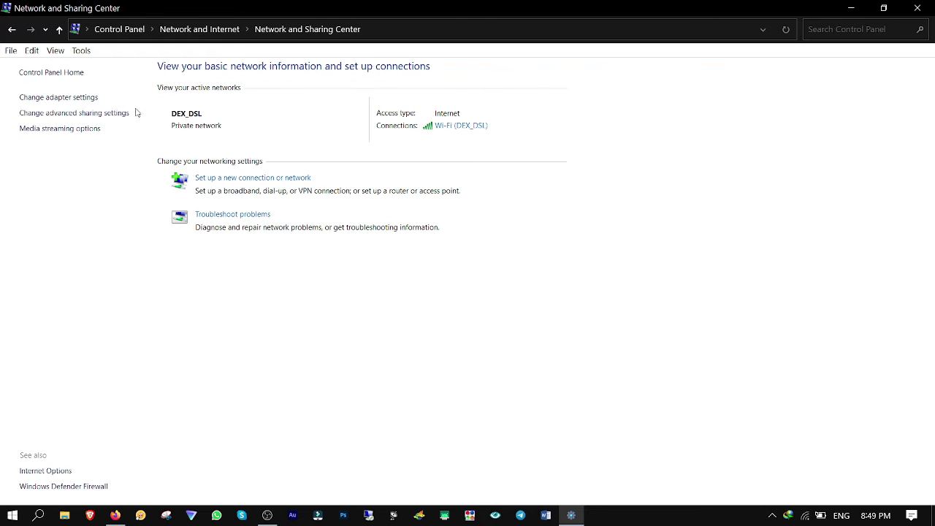
left_click(108, 114)
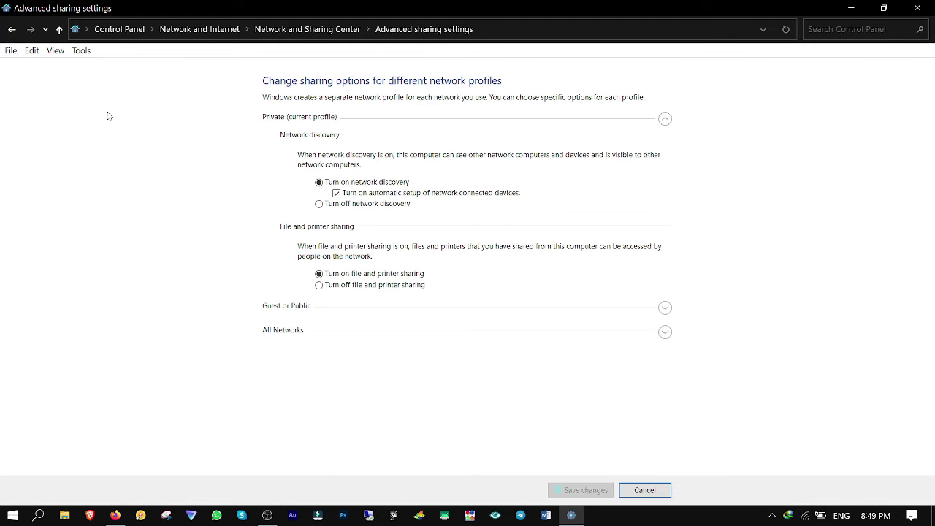
left_click(665, 333)
scroll(799, 333, "down", 1)
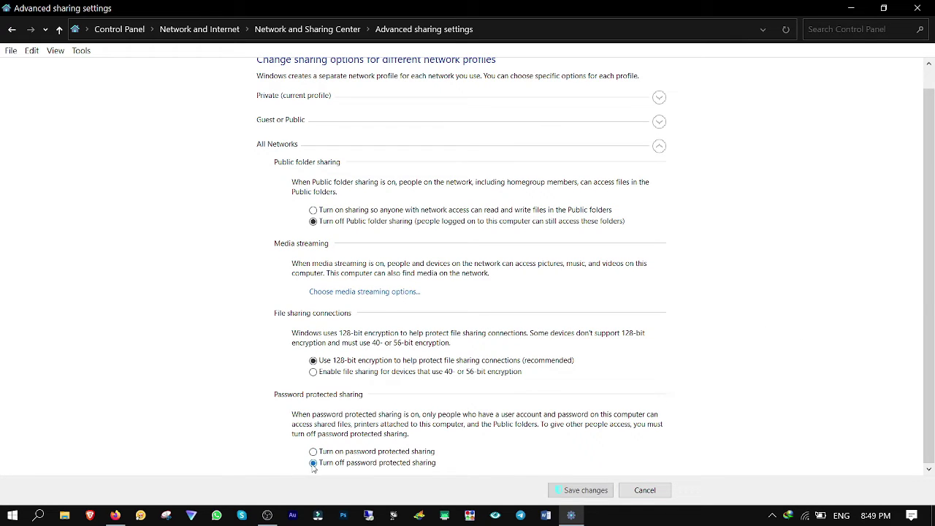
left_click(584, 493)
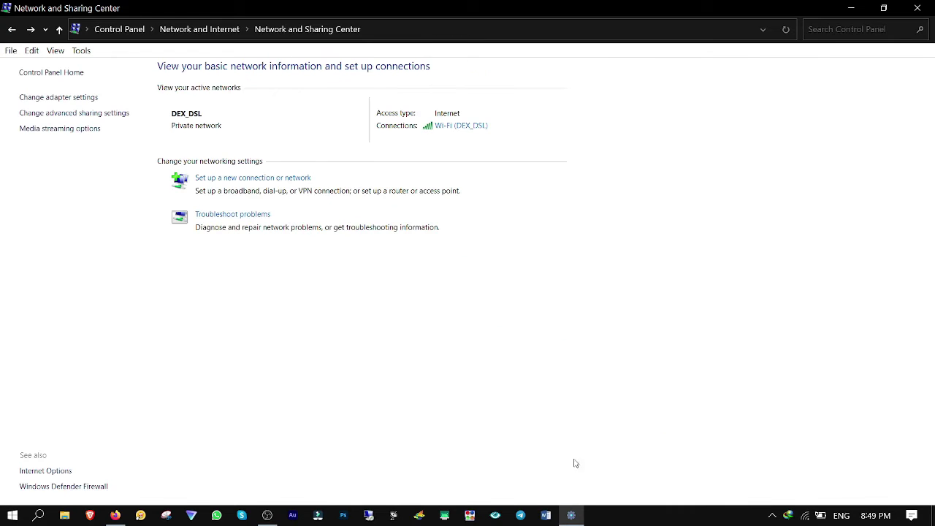
left_click(917, 7)
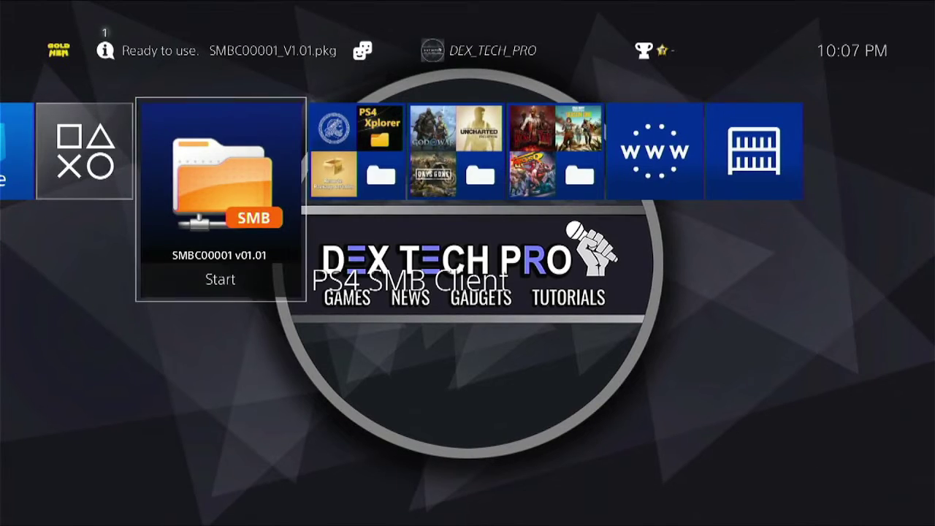
- Start PS4 SMB Client on the PS4 and choose Site 1 from the list of connection sites
key("Return")
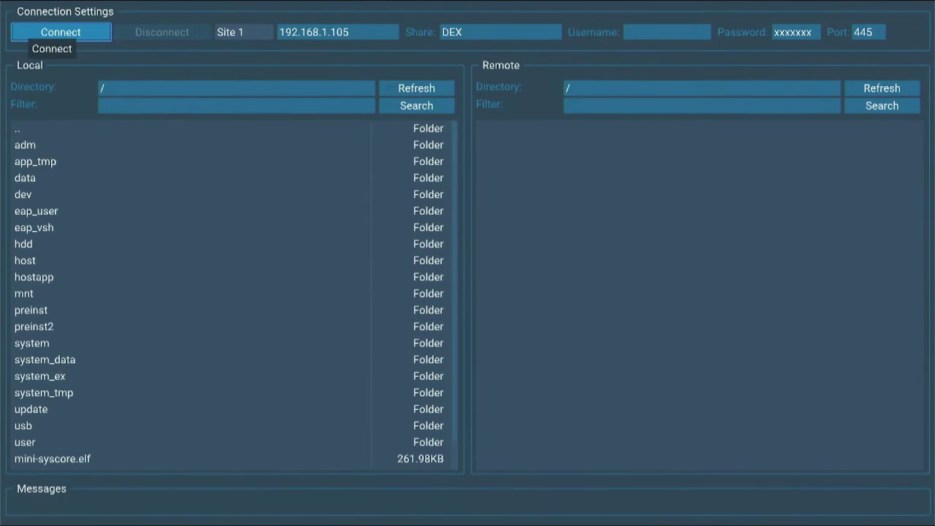
left_click(243, 32)
key("Return")
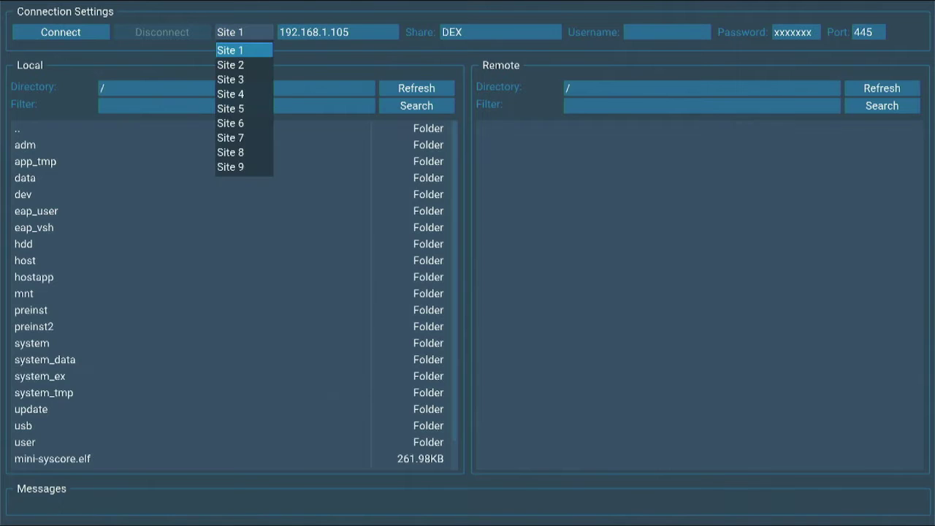
key("Down")
key("Down")
key("Down")
key("Down")
key("Down")
key("Down")
key("Down")
key("Up")
key("Up")
key("Up")
key("Up")
key("Up")
key("Up")
key("Up")
key("Return")
- Use 192.168.1.105 as the server address for Site 1
key("Tab")
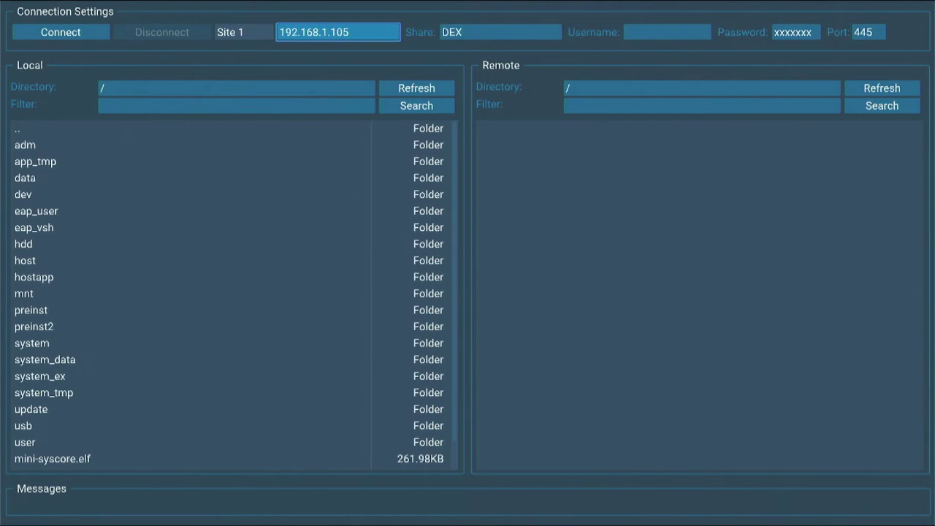
key("Return")
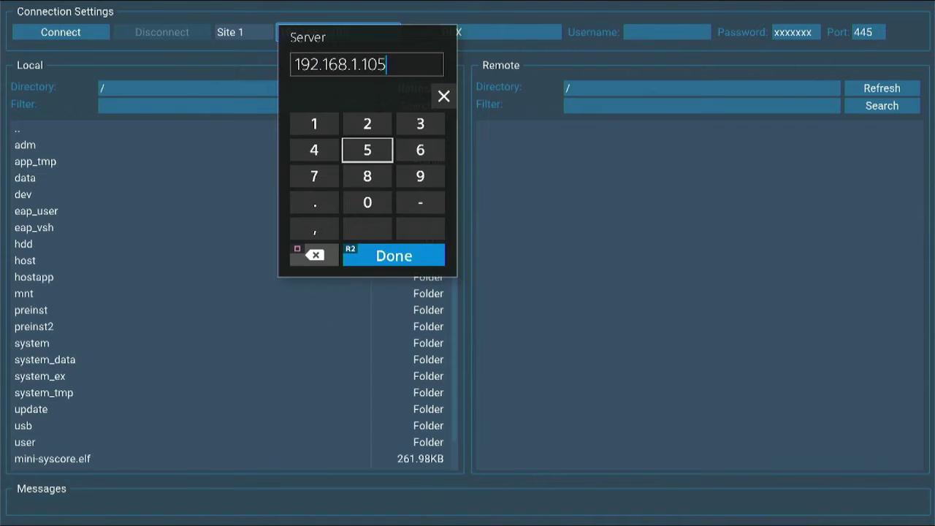
key("Down")
key("Down")
key("Down")
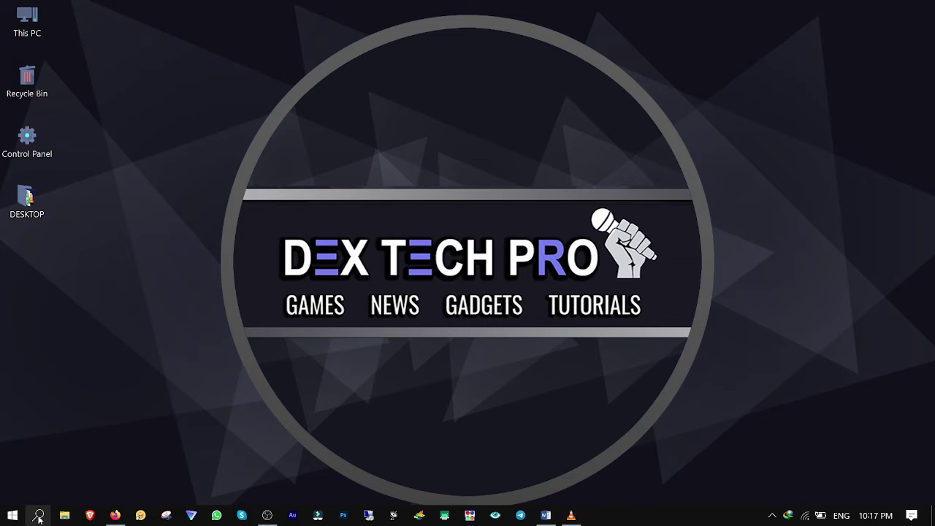
- On the Windows PC, run ipconfig in Command Prompt and highlight the Wi-Fi adapter's IPv4 address
left_click(38, 516)
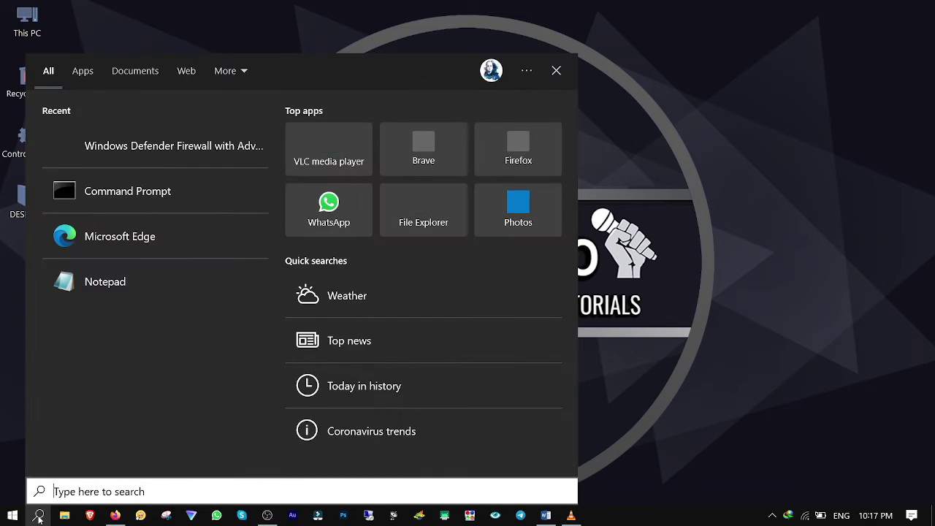
type("command")
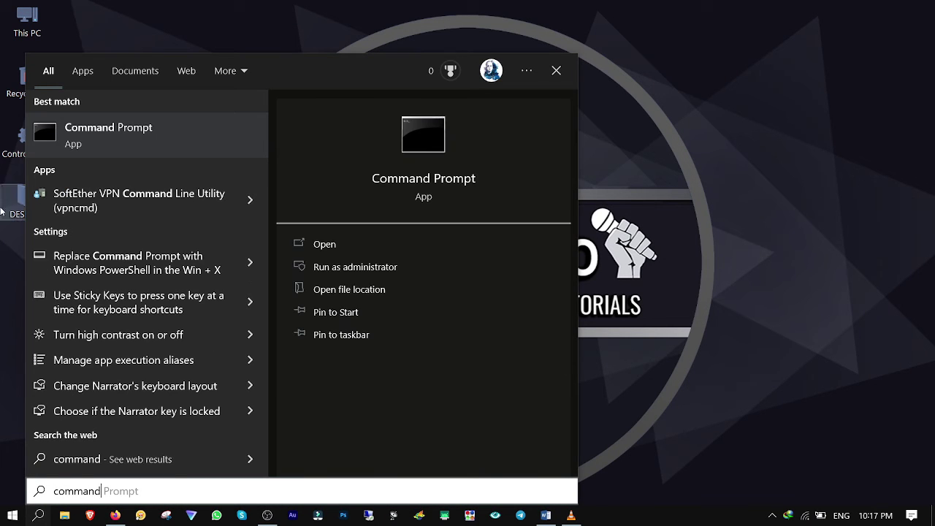
left_click(104, 139)
type("ipconfi")
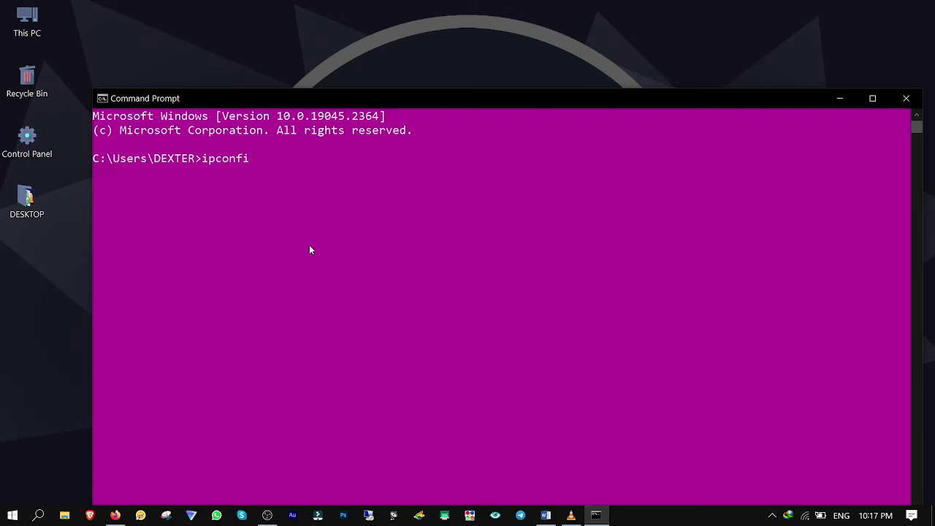
type("g")
key("Return")
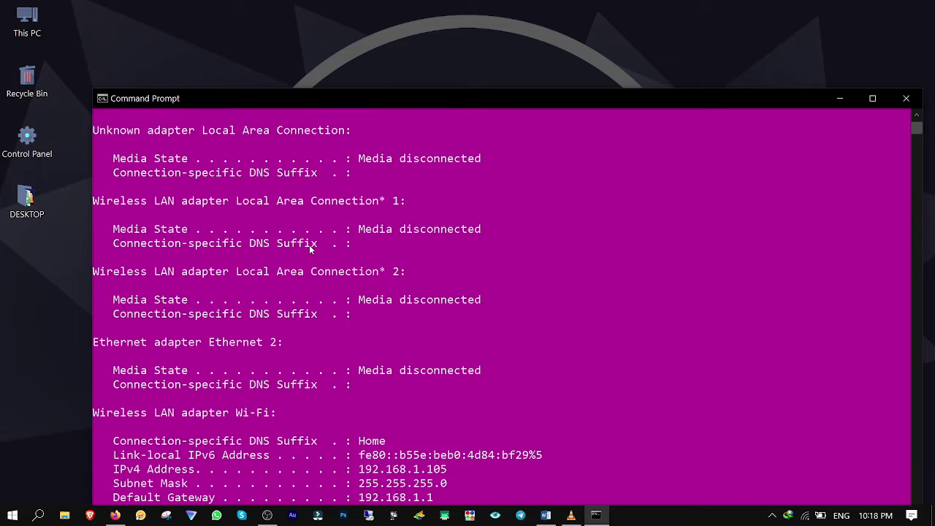
left_click_drag(359, 342, 470, 341)
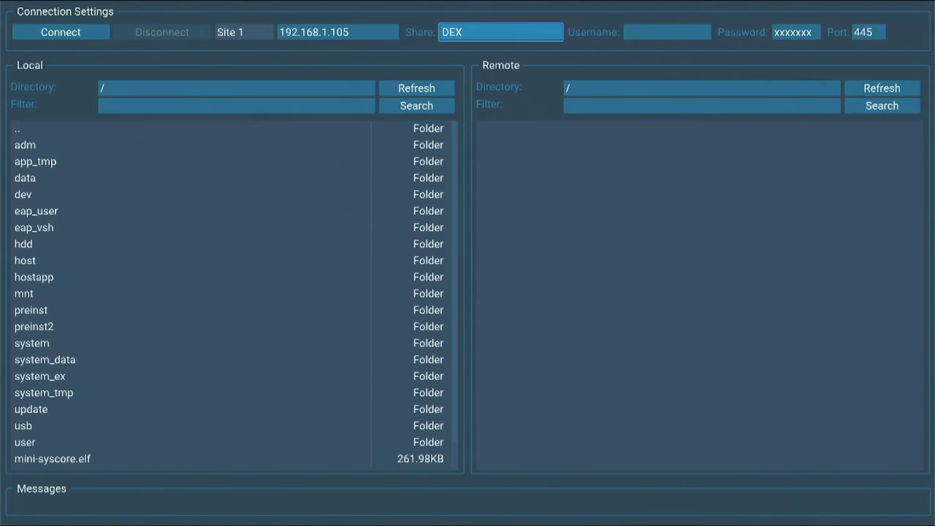
- Back in PS4 SMB Client on the PS4, confirm DEX as the share name for Site 1
key("Return")
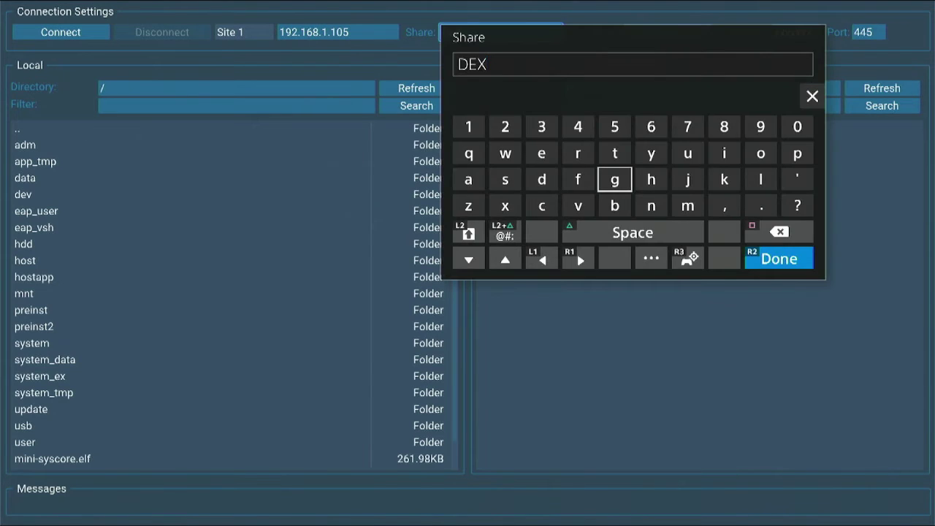
key("Down")
key("Down")
key("Right")
key("Right")
key("Down")
key("Return")
- Connect to the DEX share on the PC, leaving the username, password and port as they are
key("Right")
key("Right")
key("Left")
key("Right")
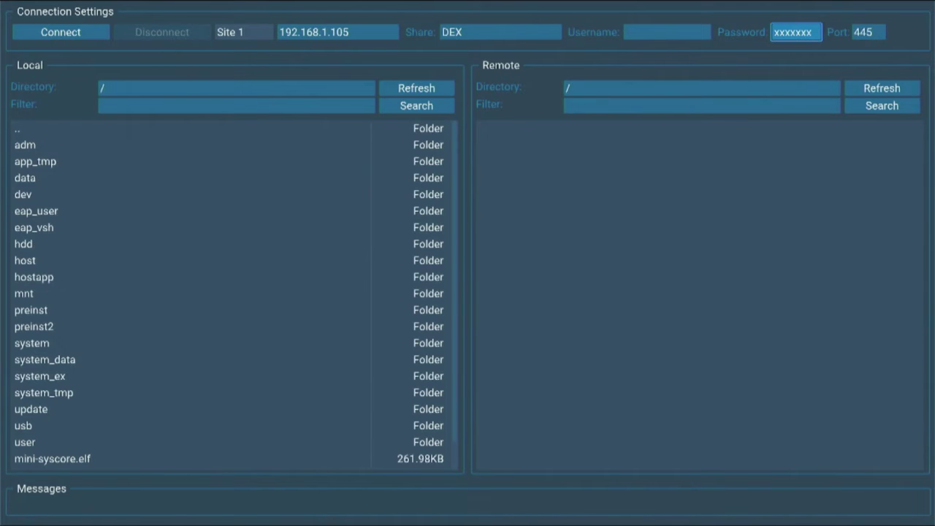
key("Left")
key("Left")
key("Left")
key("Left")
key("Left")
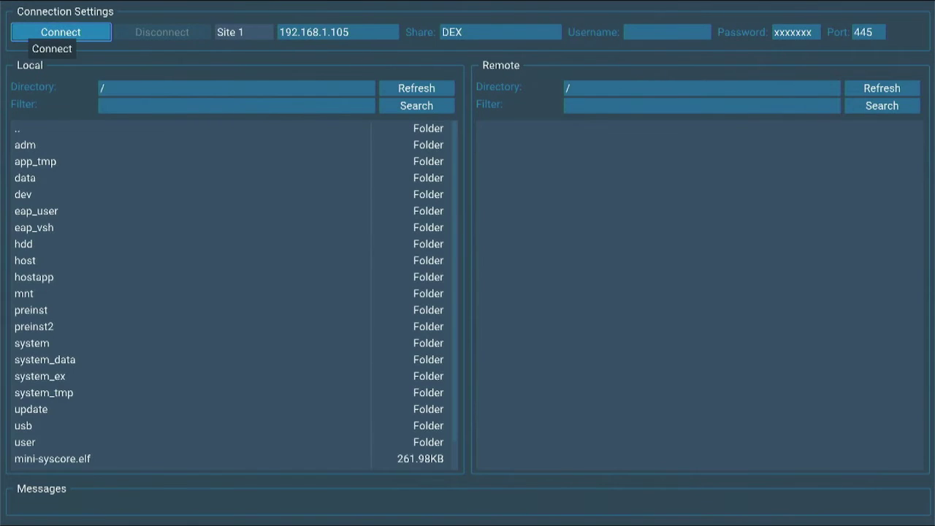
key("Return")
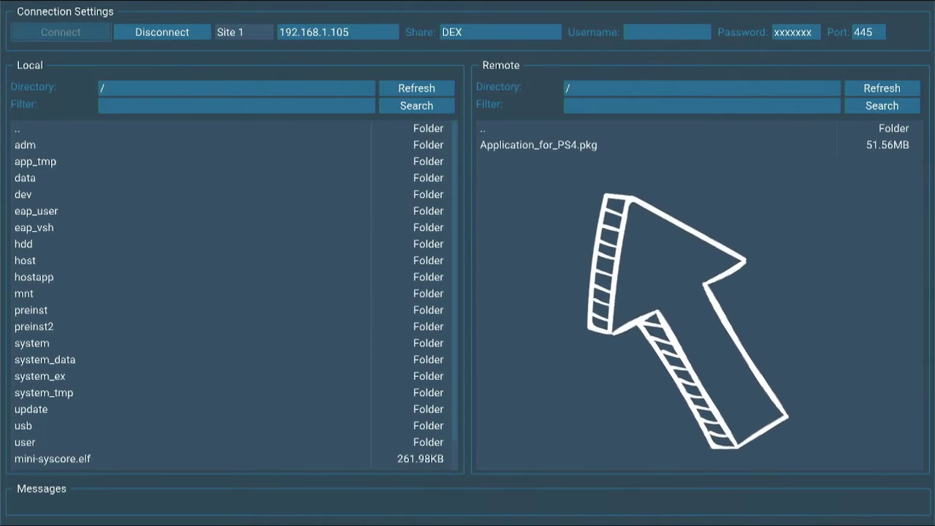
- Examine the contents of the connected share in the Remote file list
key("Right")
key("Right")
key("Right")
key("Right")
key("Right")
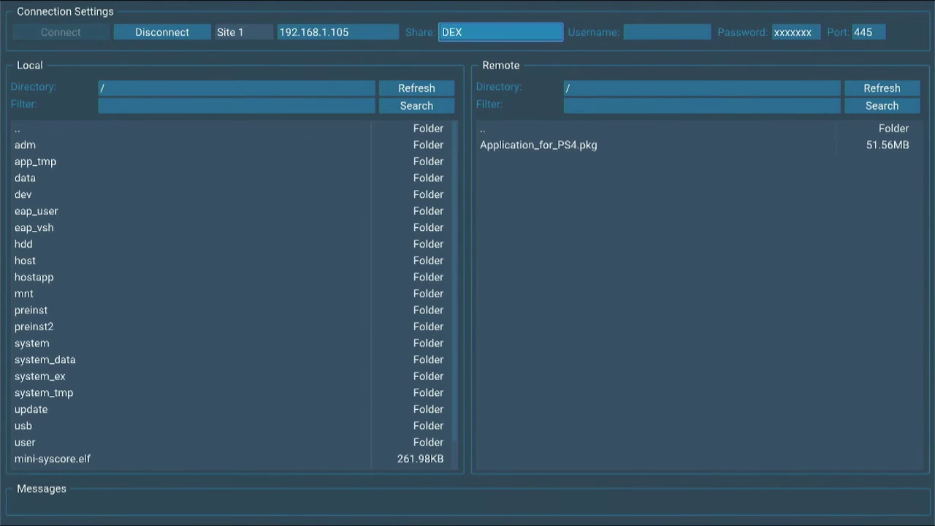
key("Down")
key("Down")
key("Down")
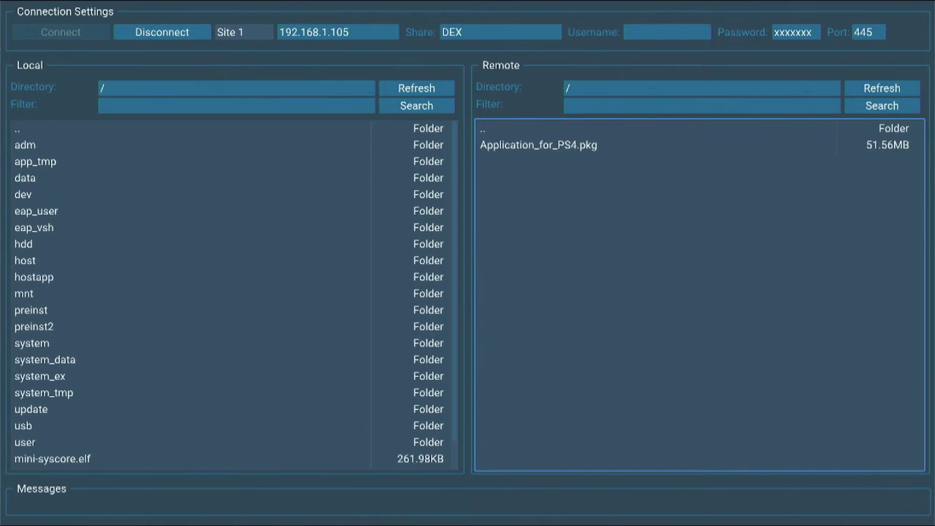
- Open the data folder in the Local file list as the PS4 destination directory
key("Left")
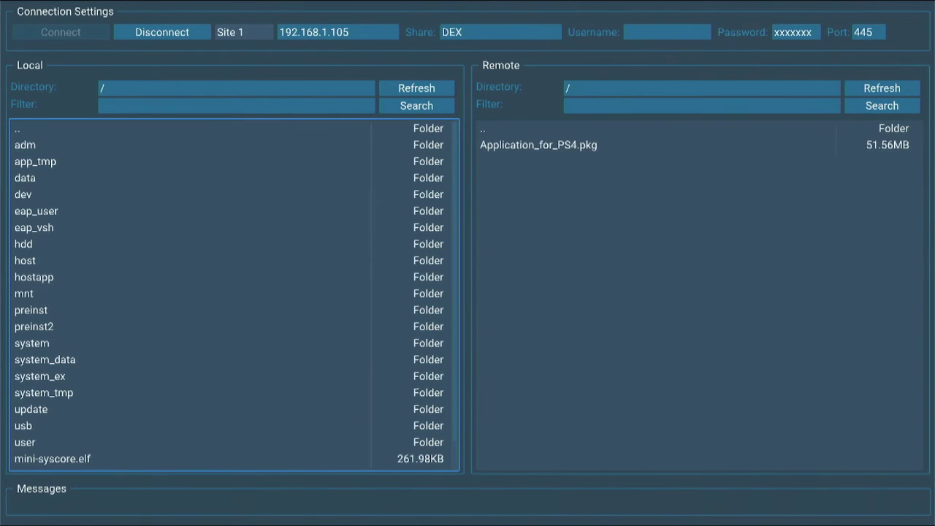
key("Down")
key("Down")
key("Down")
key("Down")
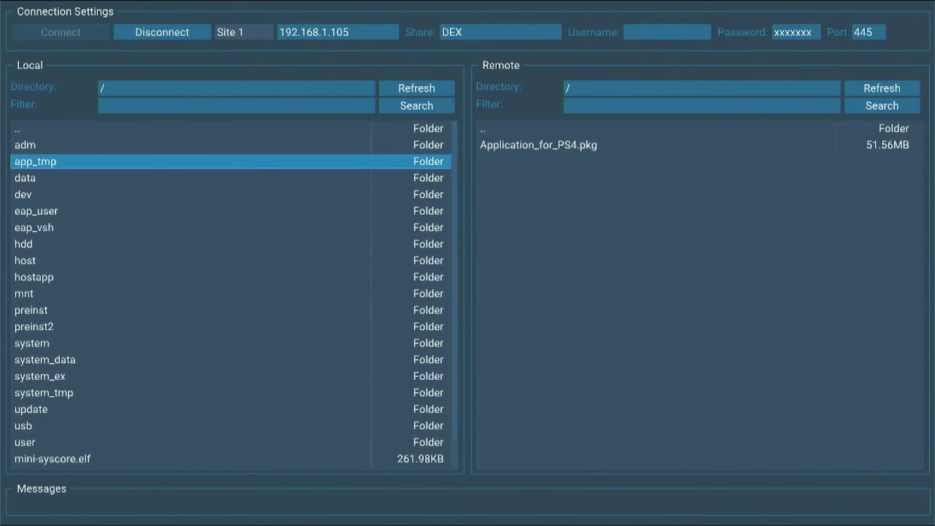
key("Return")
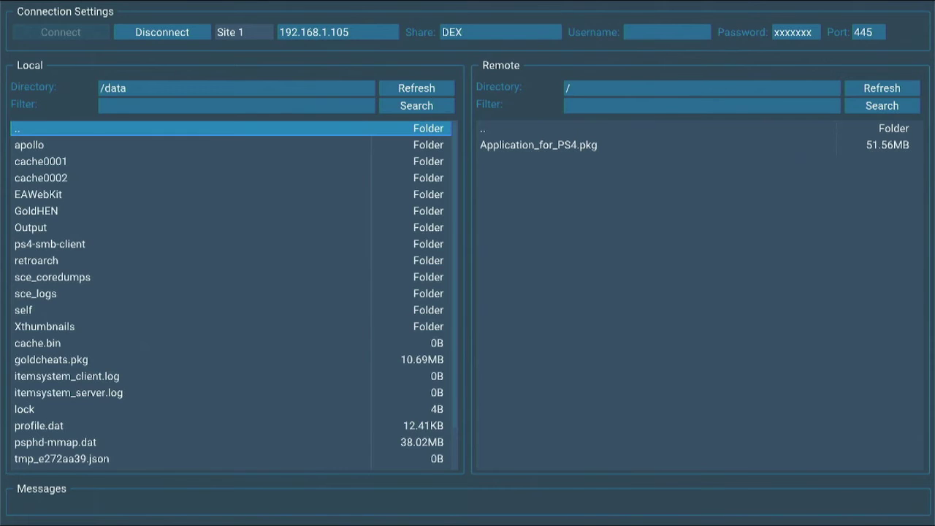
- Download Application_for_PS4.pkg from the remote share to the local /data folder, keeping Ask for Confirmation as the overwrite option
key("Right")
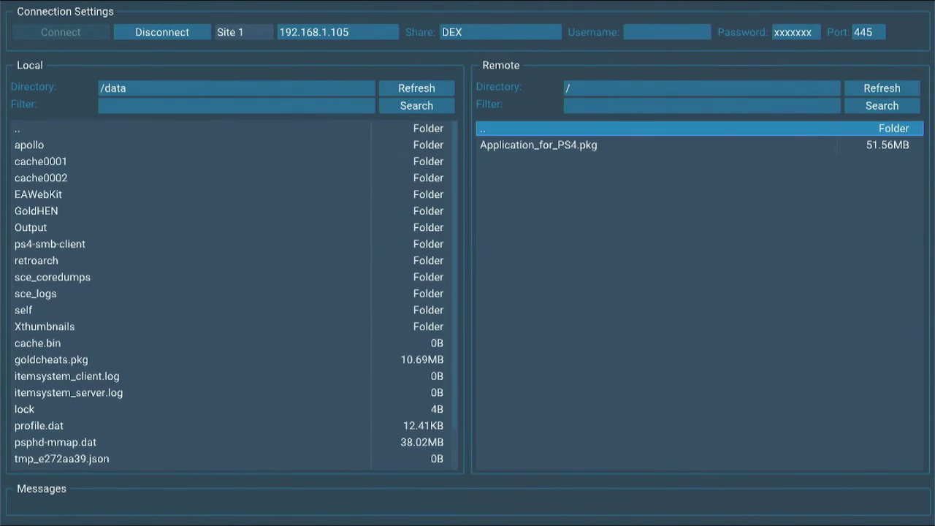
key("Down")
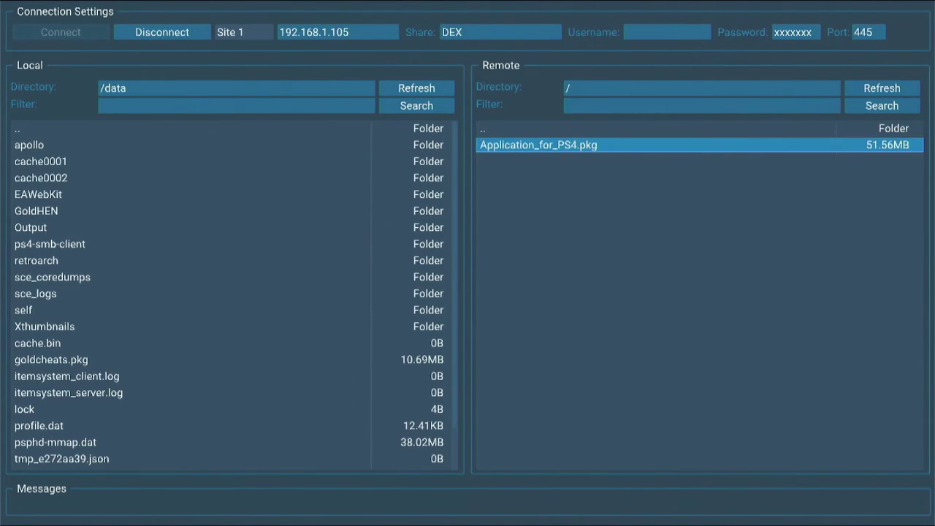
key("space")
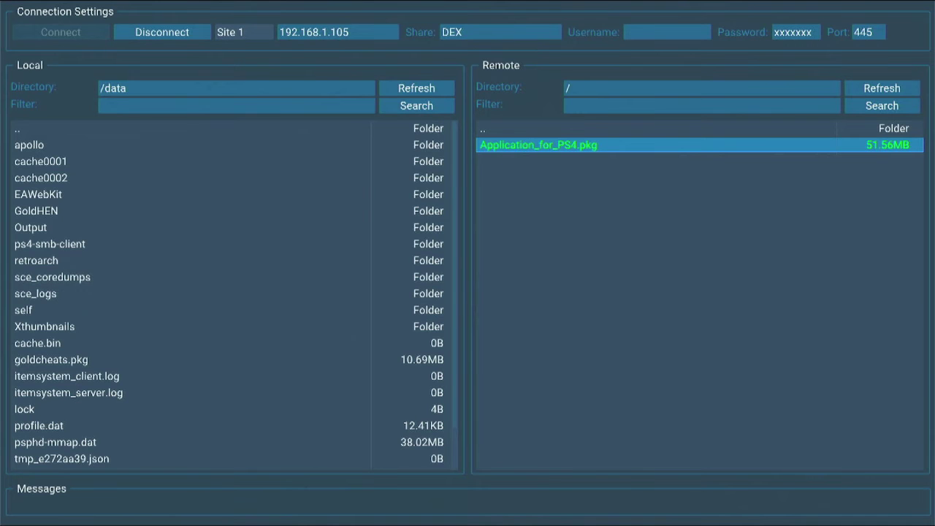
key("Menu")
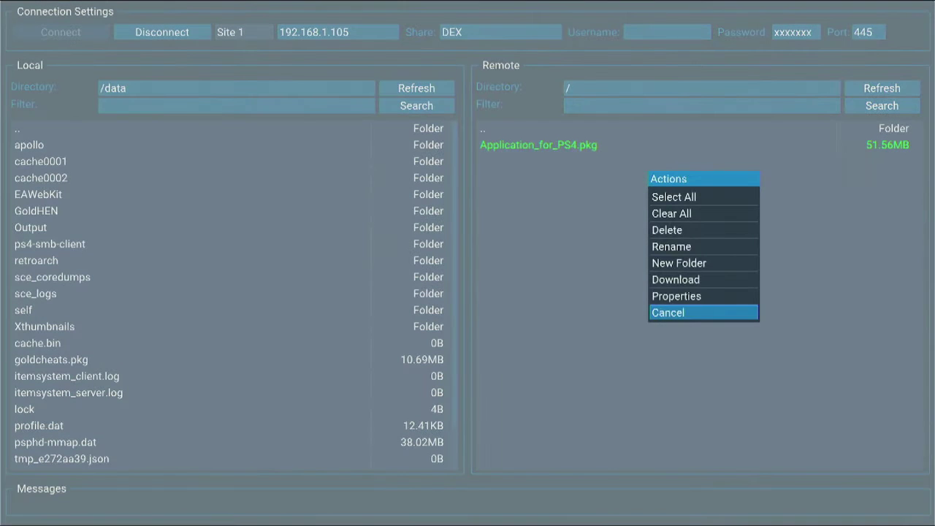
key("Up")
key("Up")
key("Return")
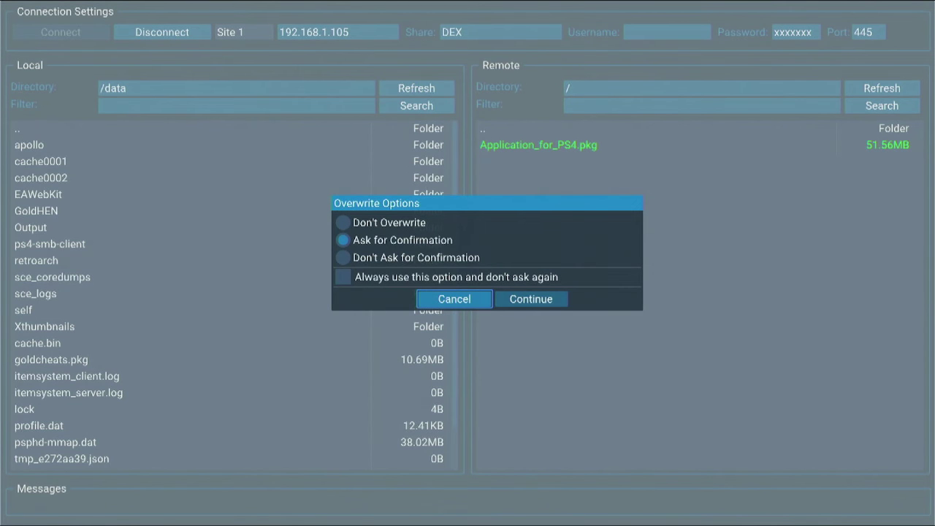
key("Right")
key("Return")
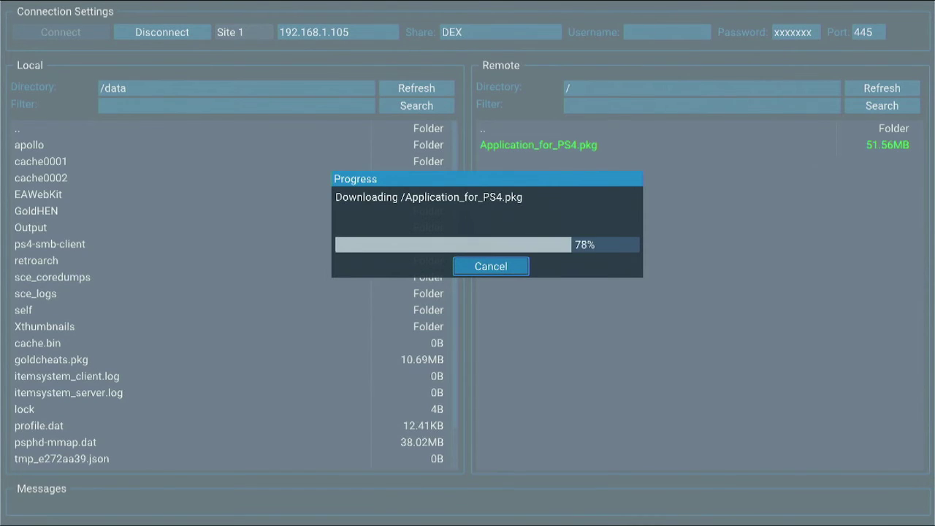
- Return to the PS4 home screen and install Application_for_PS4.pkg with Internal PKG Installer from the Misc folder
key("super")
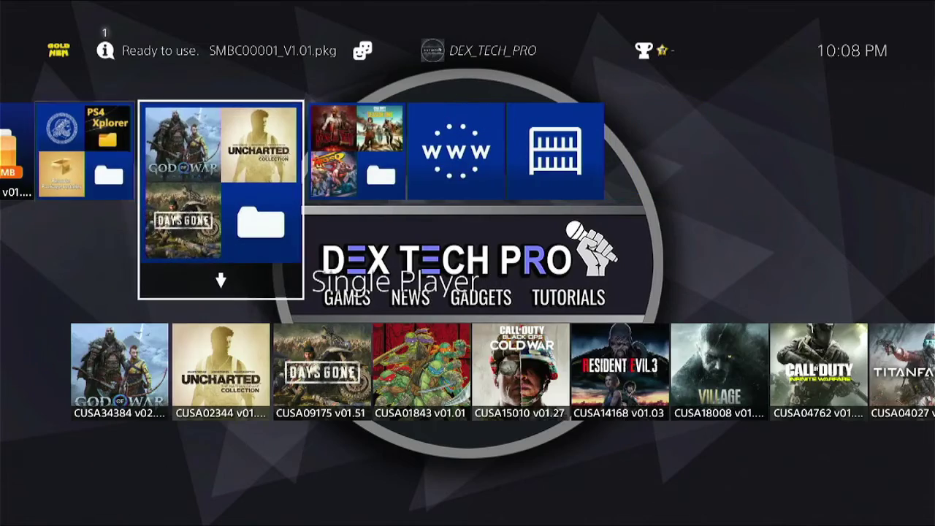
key("Left")
key("Down")
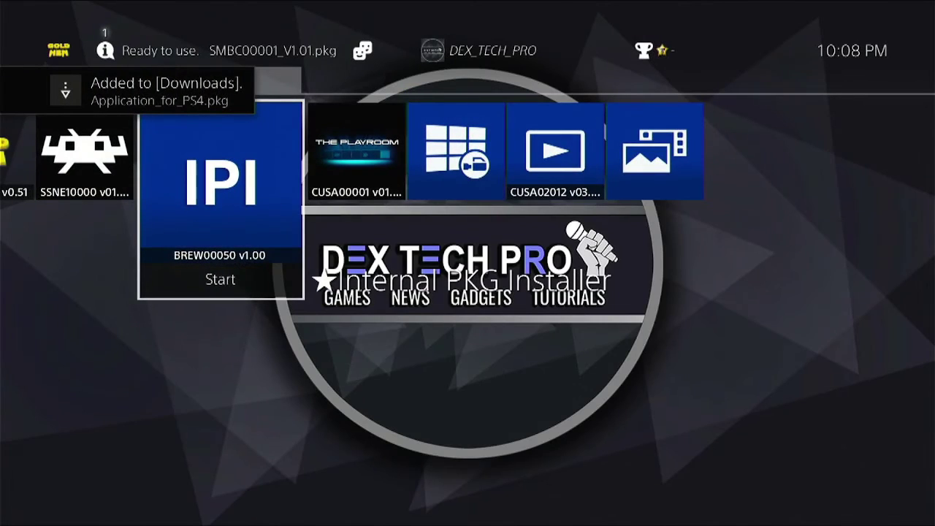
key("Up")
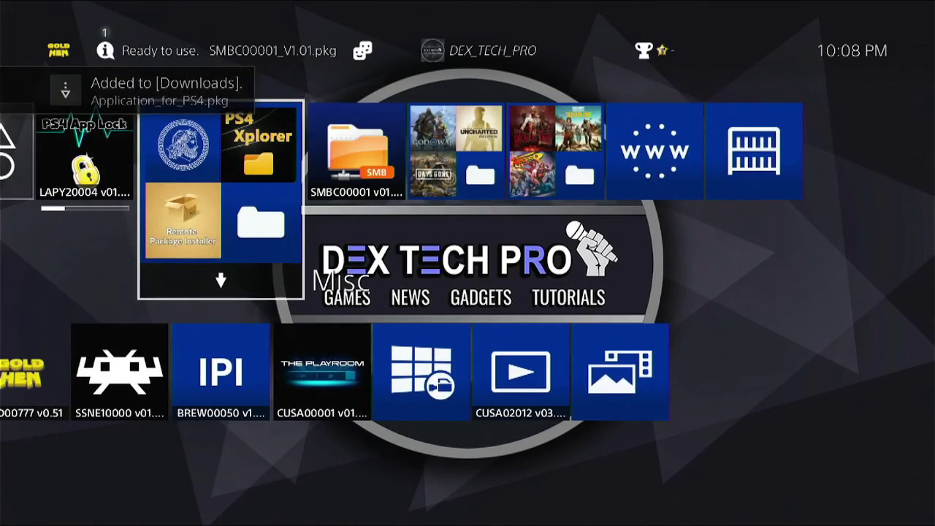
- Delete the PS4 App Lock application from the PS4 home screen
key("Left")
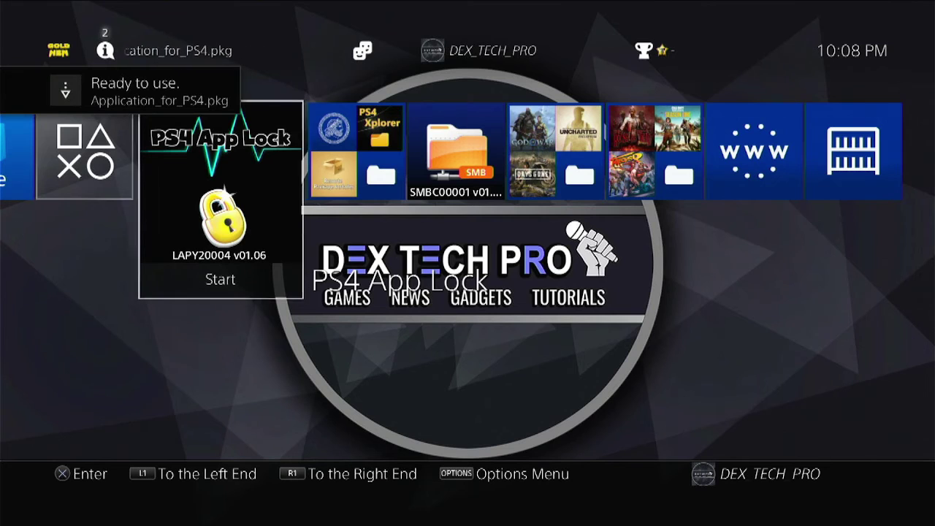
key("Menu")
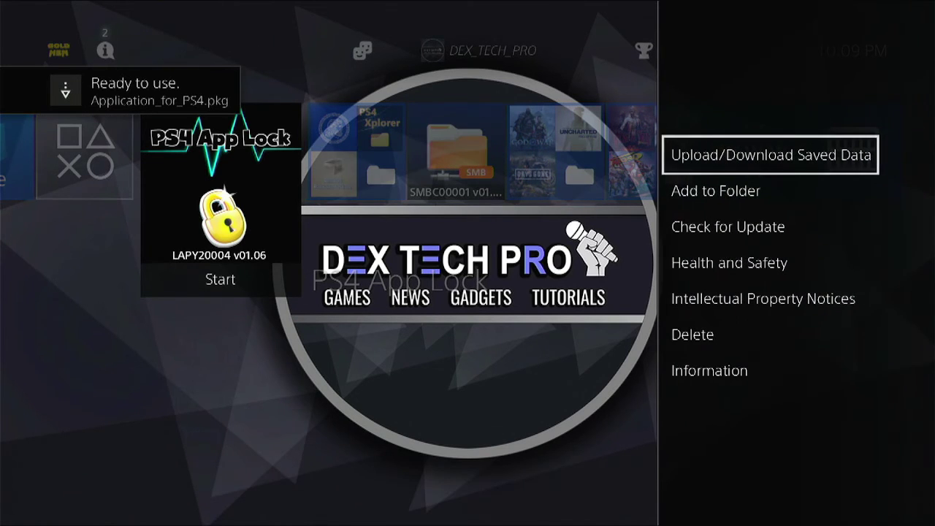
key("Down")
key("Down")
key("Down")
key("Down")
key("Down")
key("Return")
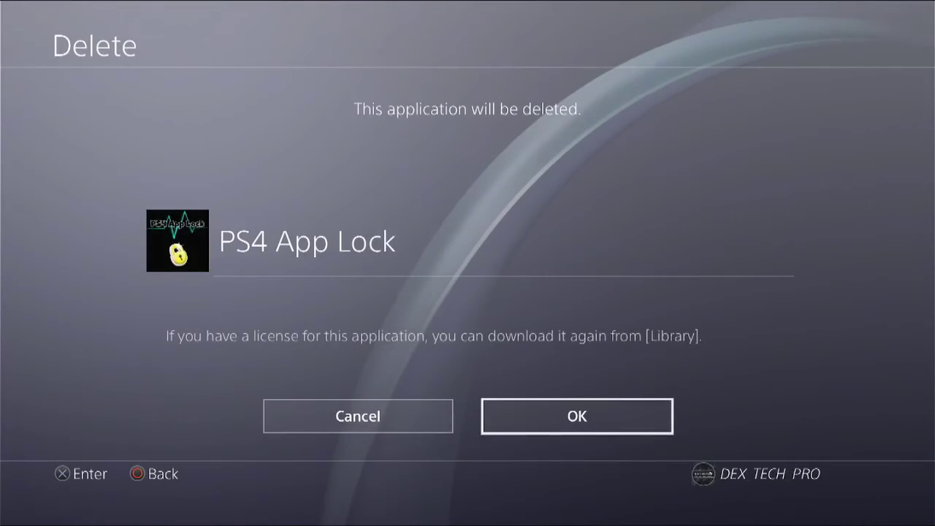
key("Return")
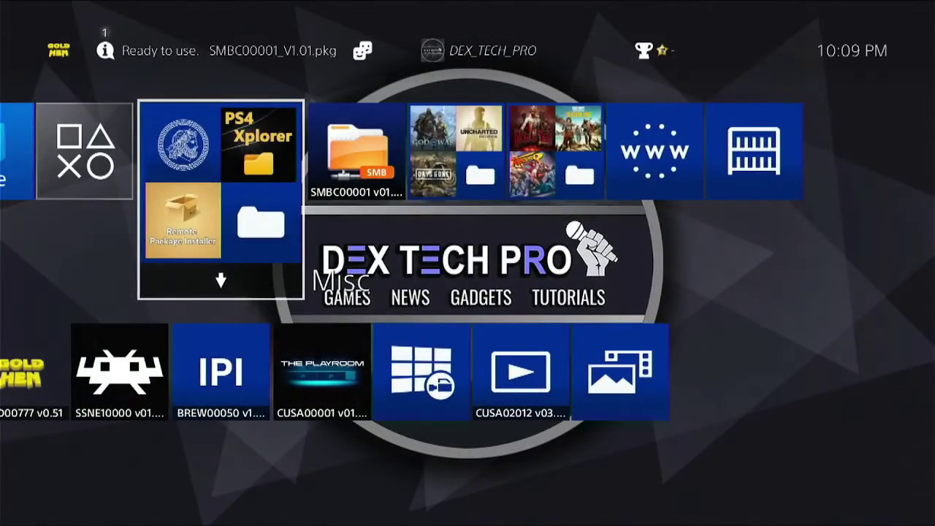
- Switch back to PS4 SMB Client and connect to the DEX share with the saved Site 1 settings
key("Right")
key("Return")
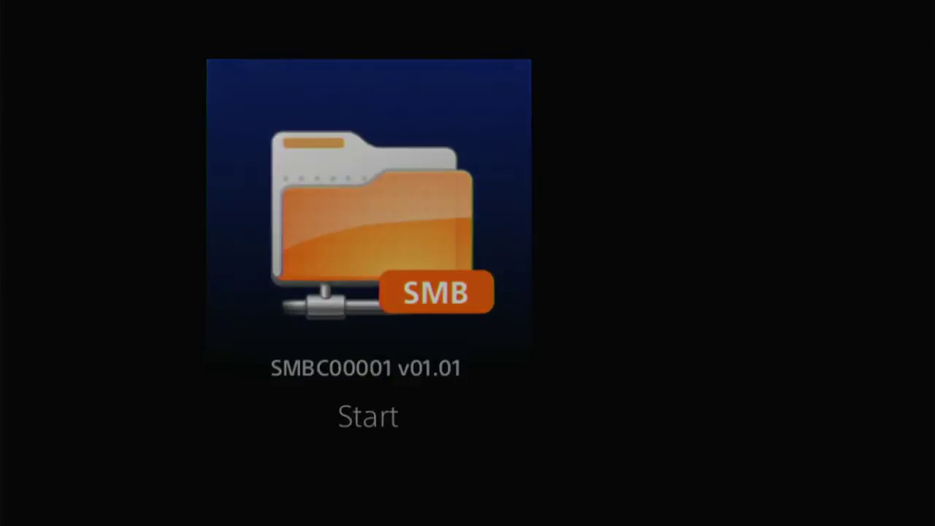
key("Return")
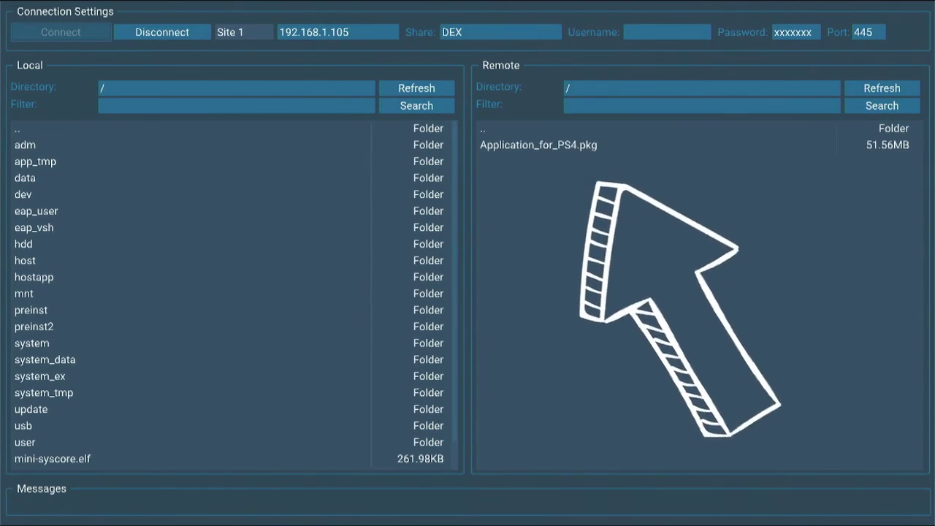
- Open the user folder from the root of the Local file list
key("Down")
key("Down")
key("Down")
key("Down")
key("Down")
key("Down")
key("Down")
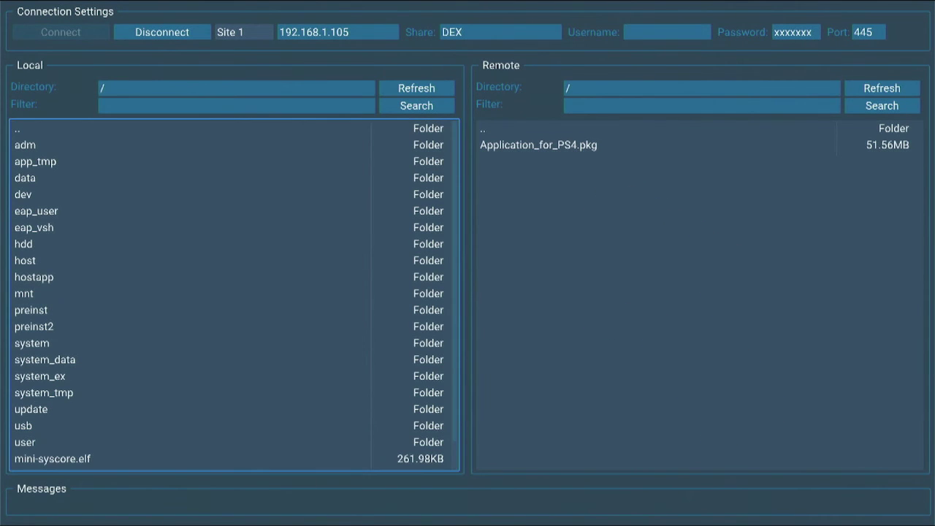
key("Down")
key("Down")
key("Down")
key("Down")
key("Down")
key("Down")
key("Down")
key("Down")
key("Down")
key("Down")
key("Down")
key("Down")
key("Down")
key("Down")
key("Down")
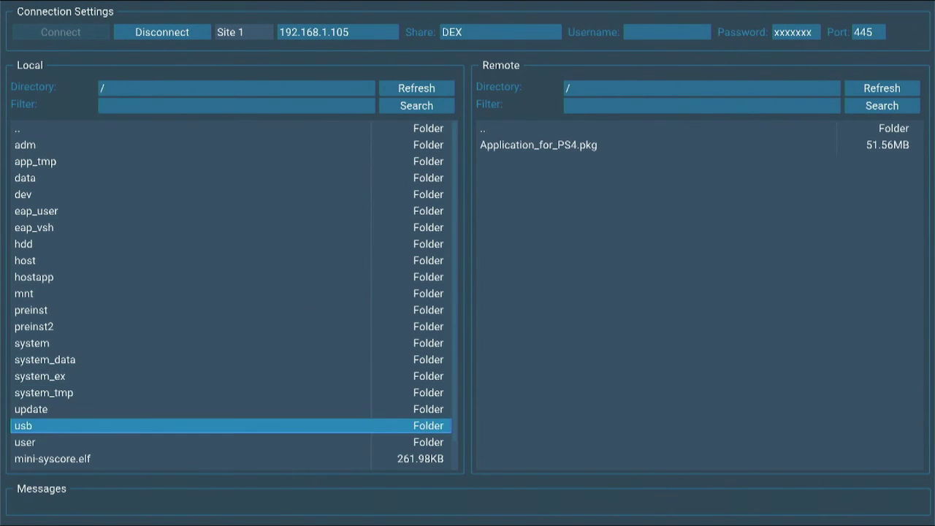
key("Return")
- Open the trophy folder and its conf subfolder in the Local file list
key("Down")
key("Down")
key("Down")
key("Down")
key("Down")
key("Down")
key("Down")
key("Down")
key("Down")
key("Down")
key("Down")
key("Down")
key("Down")
key("Down")
key("Down")
key("Down")
key("Down")
key("Down")
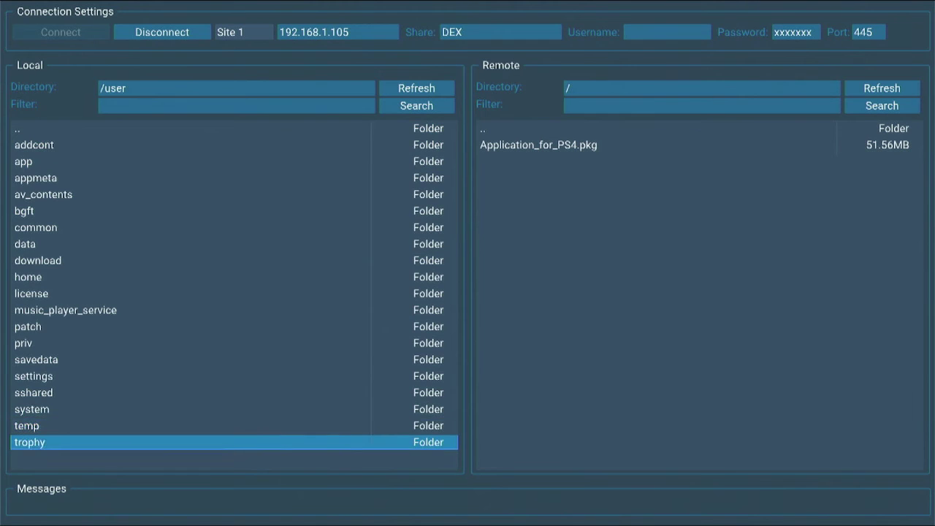
key("Return")
key("Down")
key("Return")
- Select all folders in /user/trophy/conf and upload them to the root of the remote share, keeping Ask for Confirmation for overwriting
key("Menu")
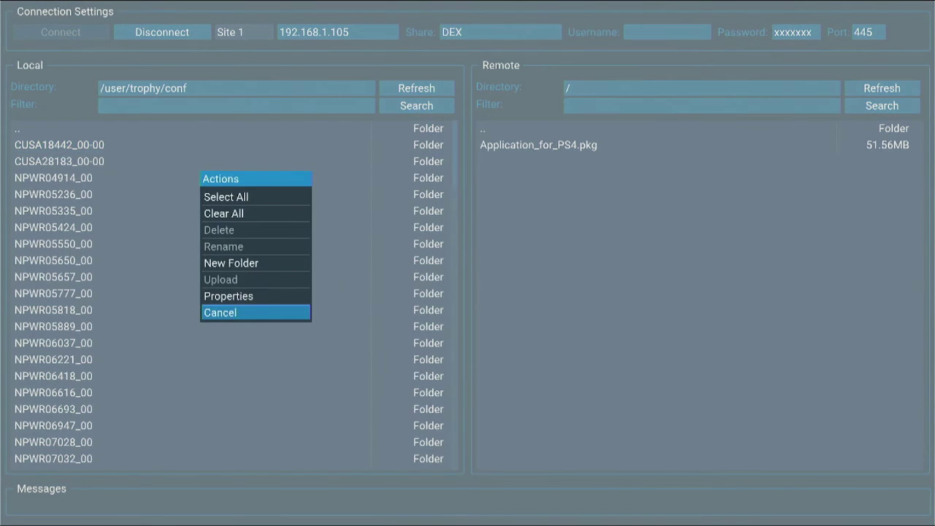
key("Down")
key("Return")
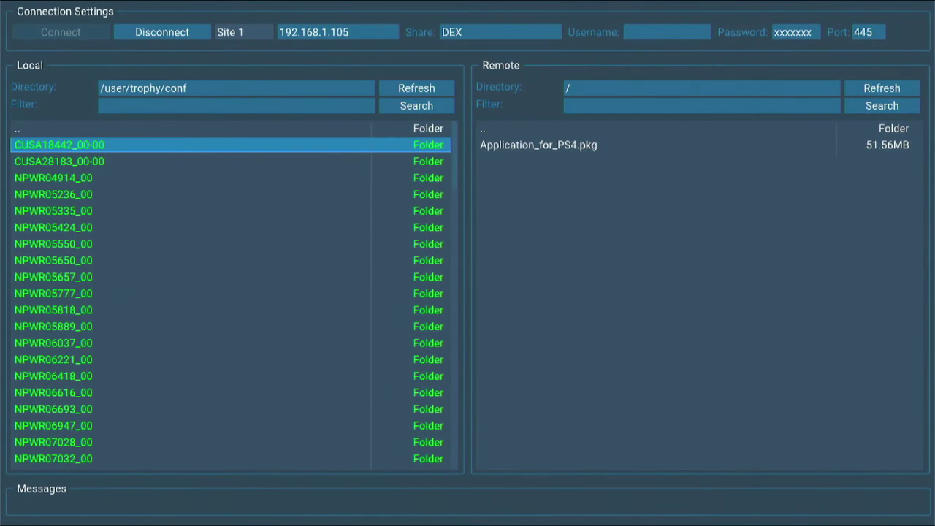
key("Menu")
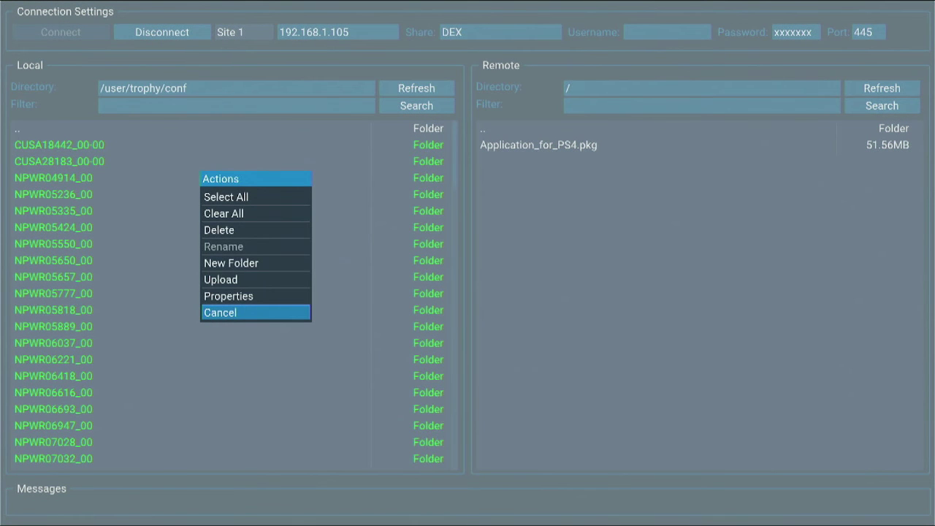
key("Up")
key("Up")
key("Return")
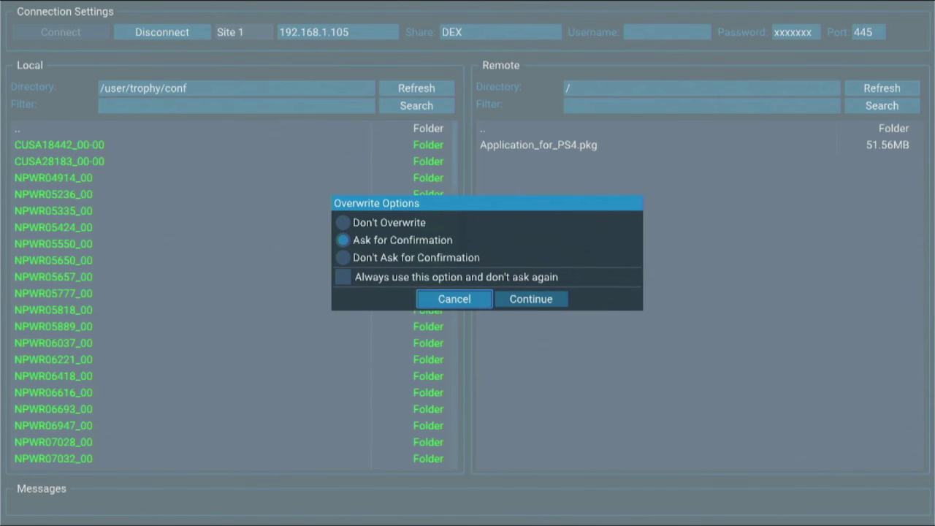
key("Right")
key("Return")
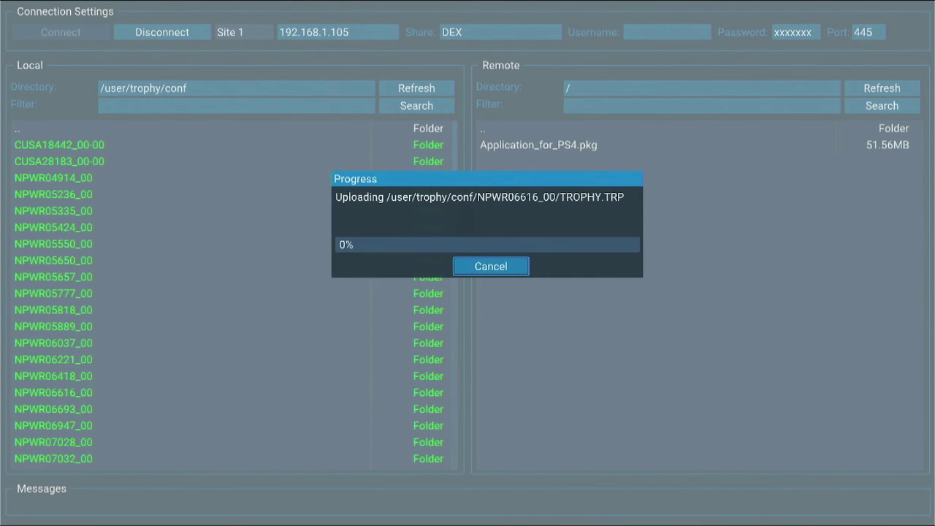